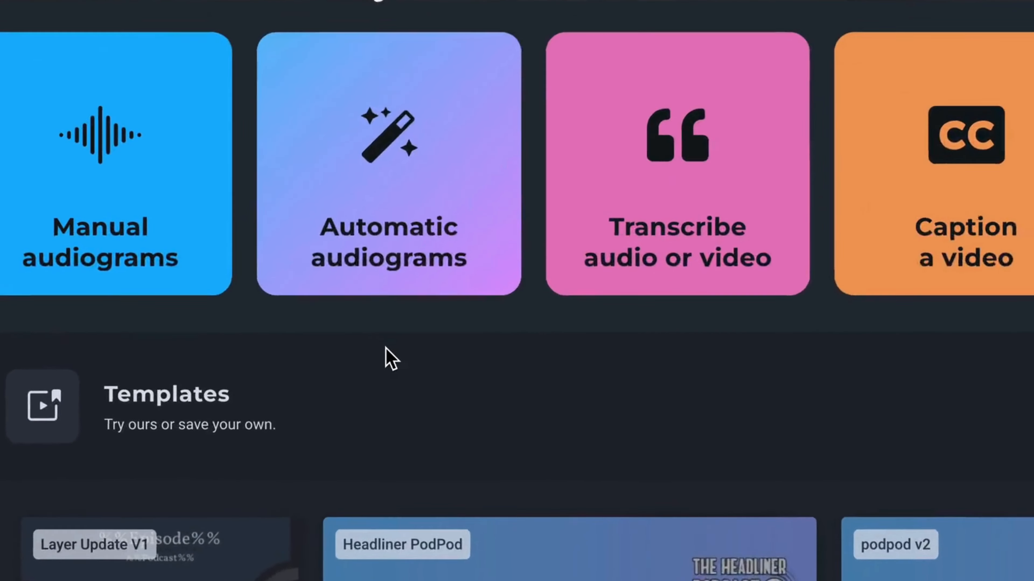
Start automatic audiograms for The Headliner Podcast, found by searching "headliner", with English (United States) as the podcast language.
left_click(385, 309)
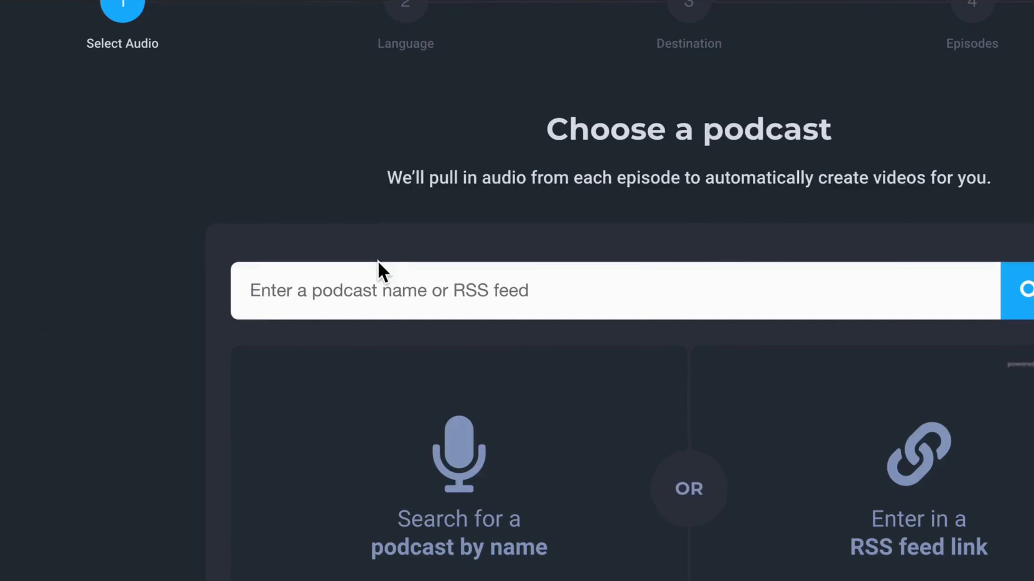
left_click(449, 297)
type("headliner")
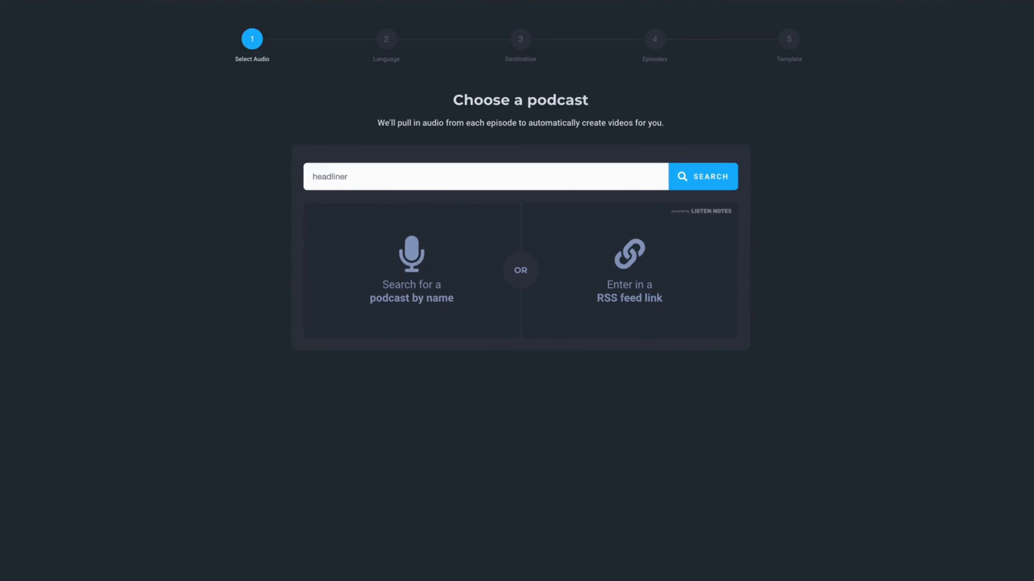
key("Return")
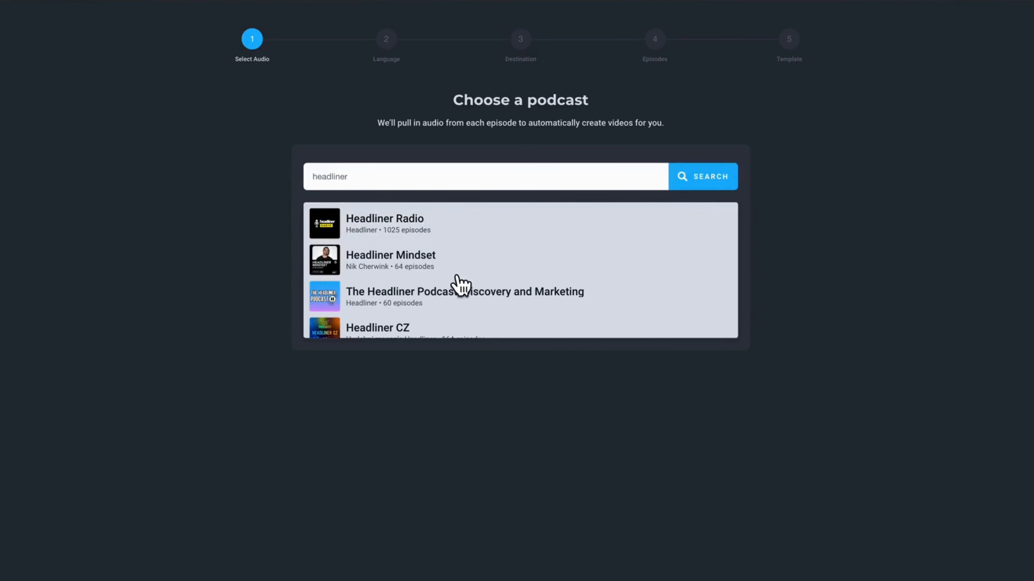
left_click(446, 296)
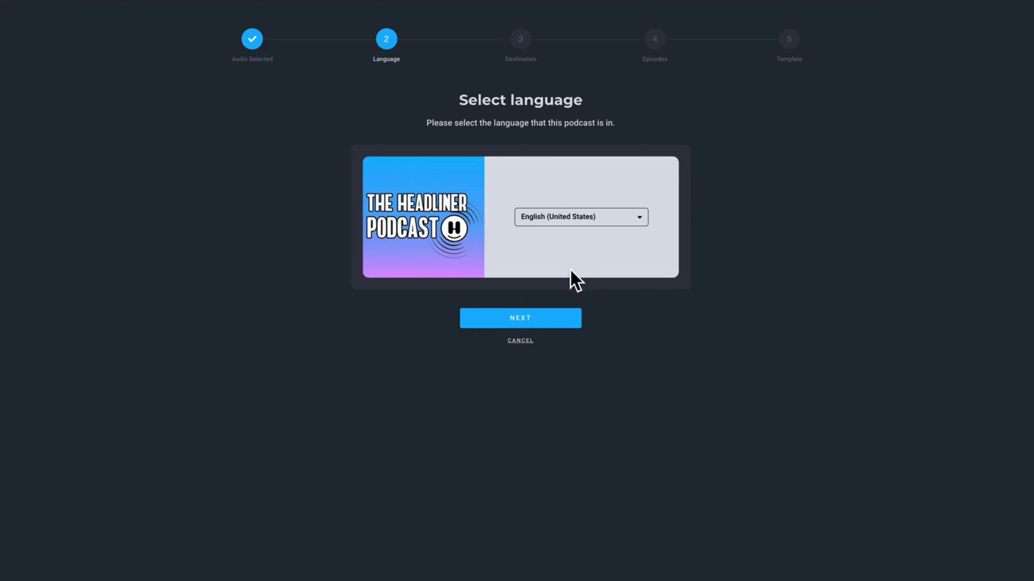
left_click(545, 324)
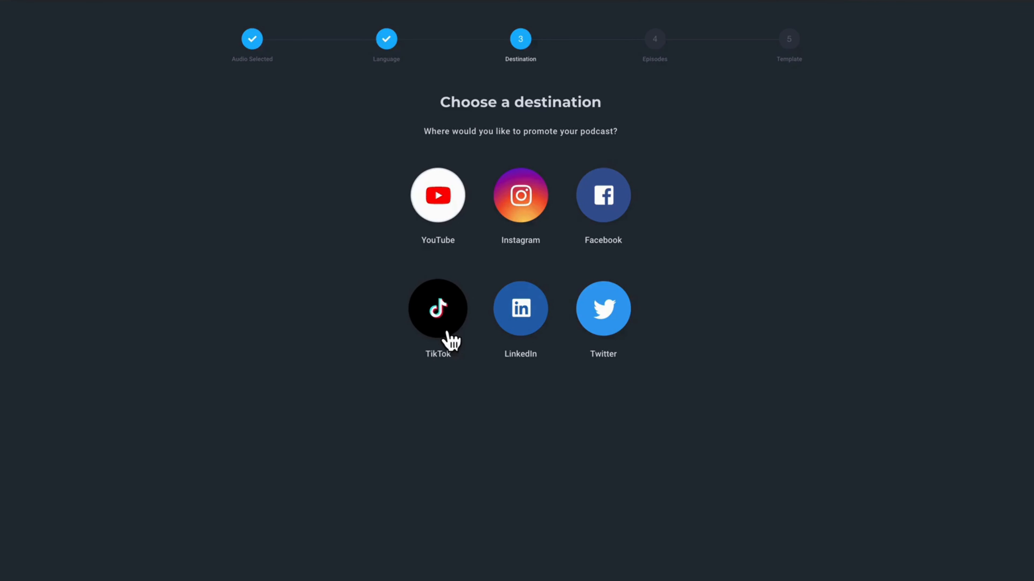
Choose TikTok Post as the video destination and have the videos auto-posted to TikTok.
left_click(447, 332)
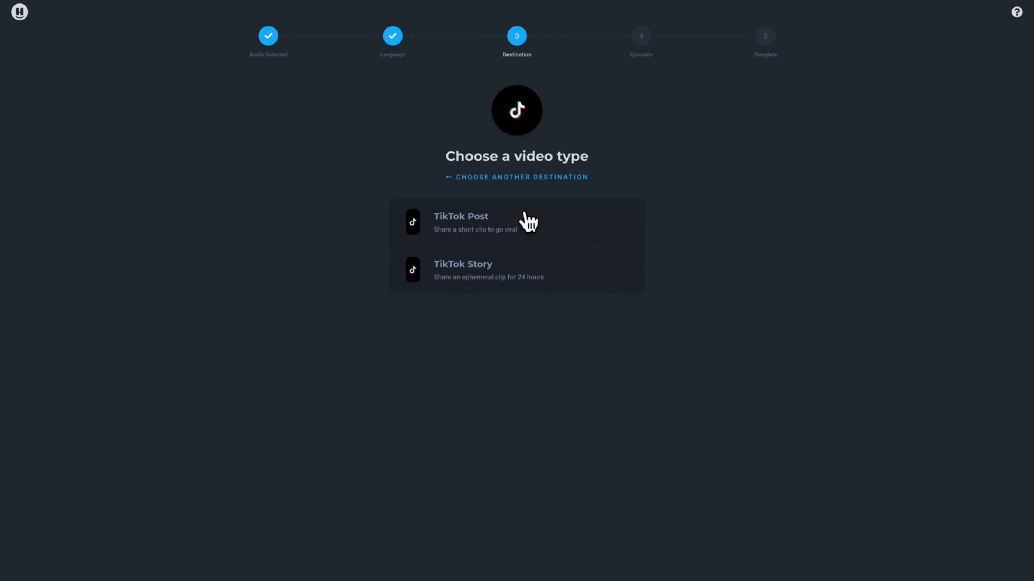
left_click(648, 163)
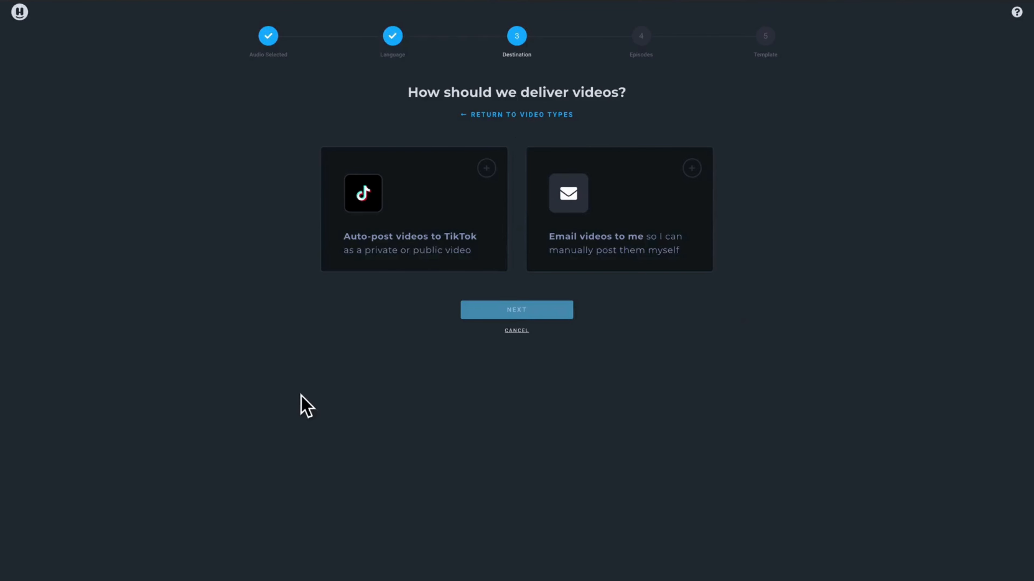
left_click(475, 205)
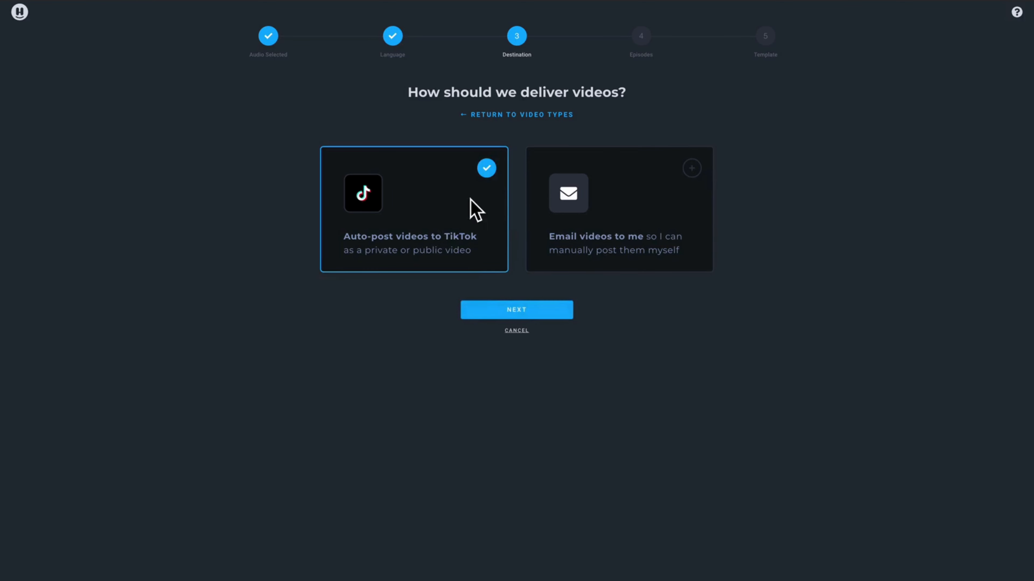
Continue to connecting the TikTok account for auto-posting, choosing to log in with phone, email or username.
left_click(497, 318)
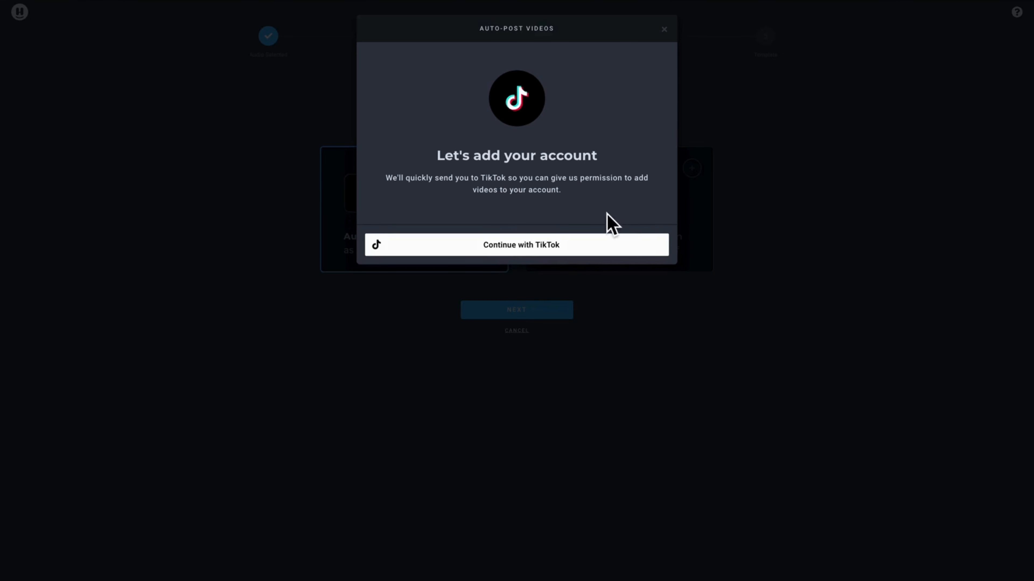
left_click(563, 254)
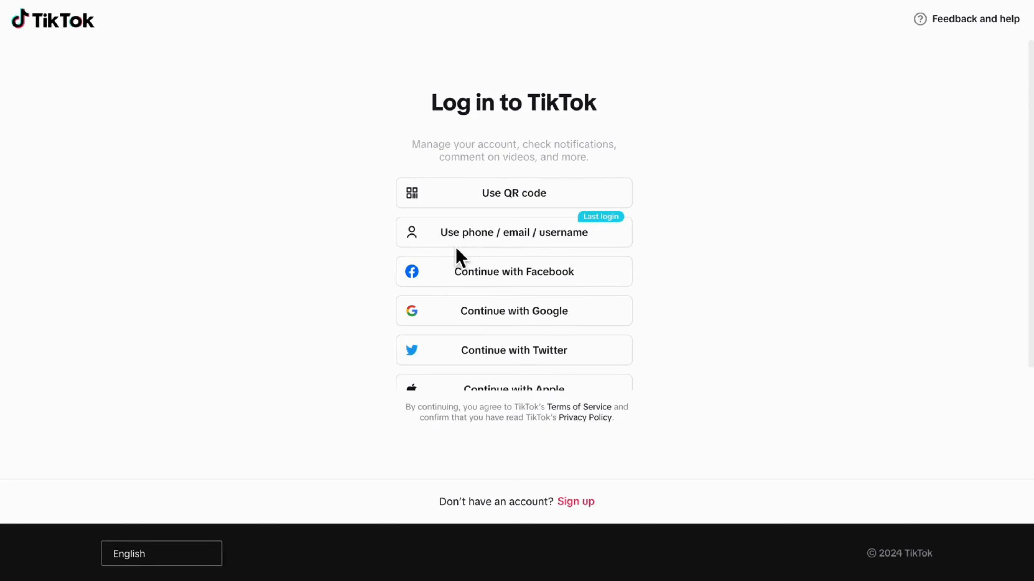
left_click(484, 238)
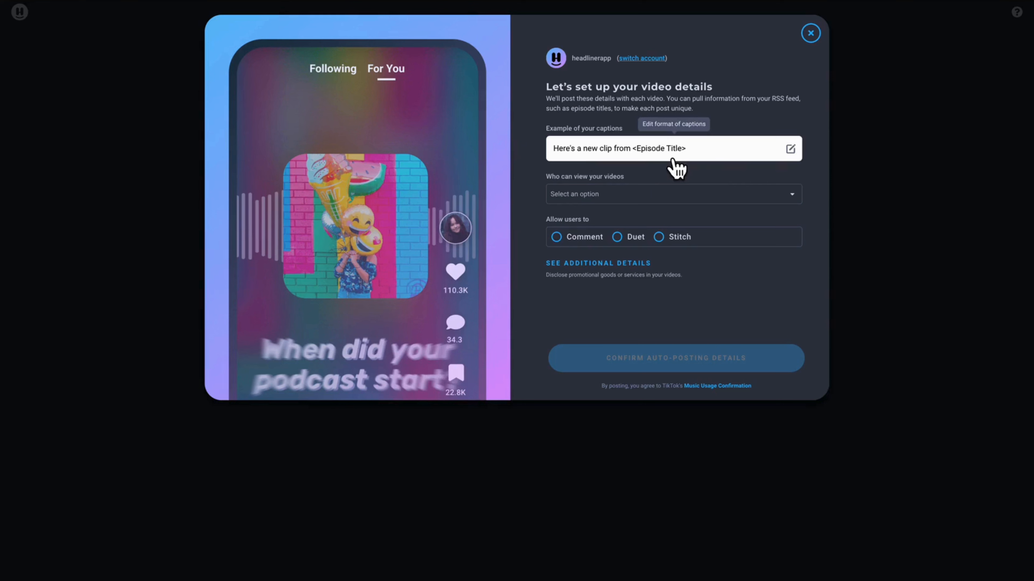
Add the Episode Number field from the RSS feed to the end of the post caption.
left_click(804, 161)
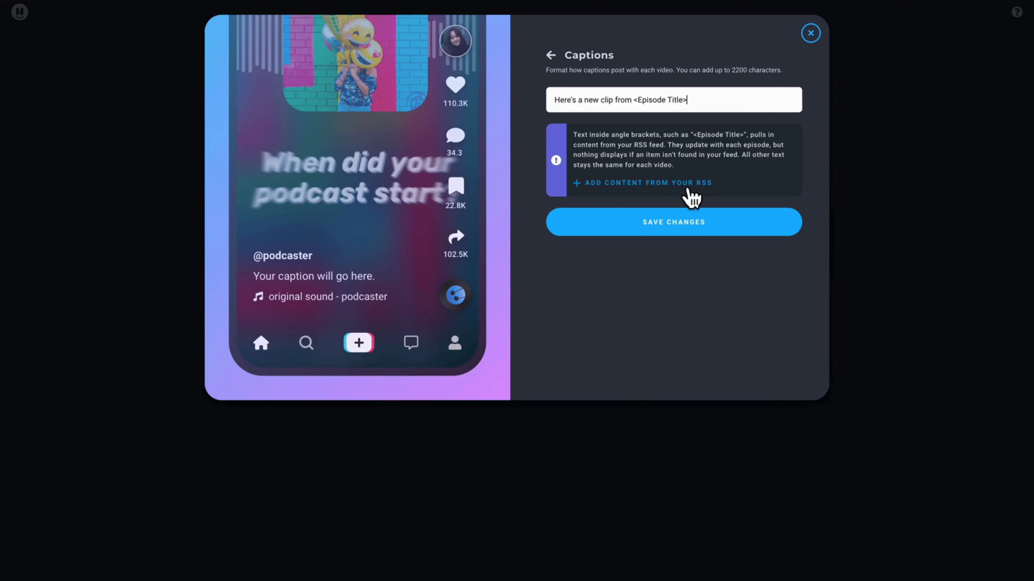
left_click(688, 190)
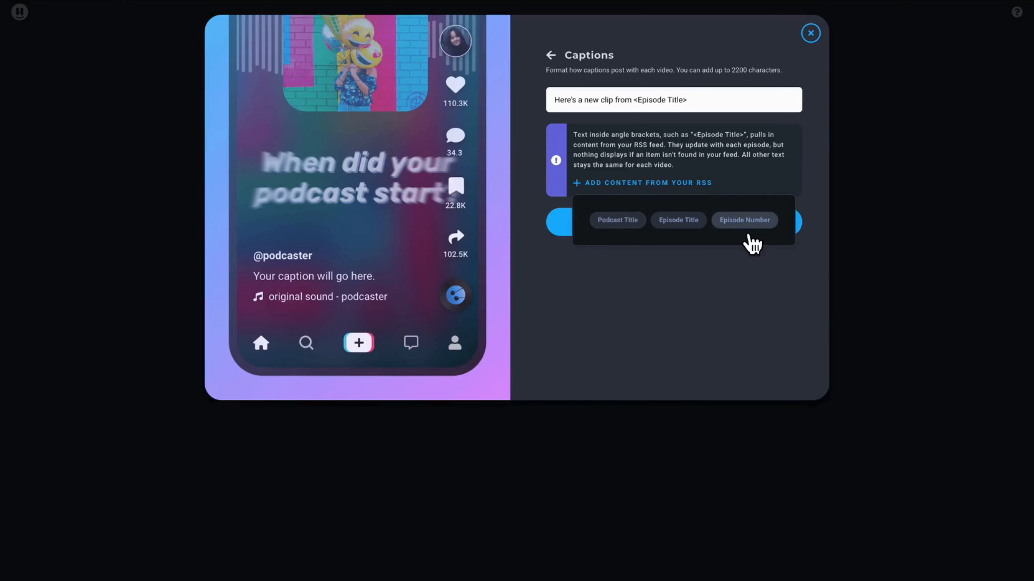
left_click(745, 227)
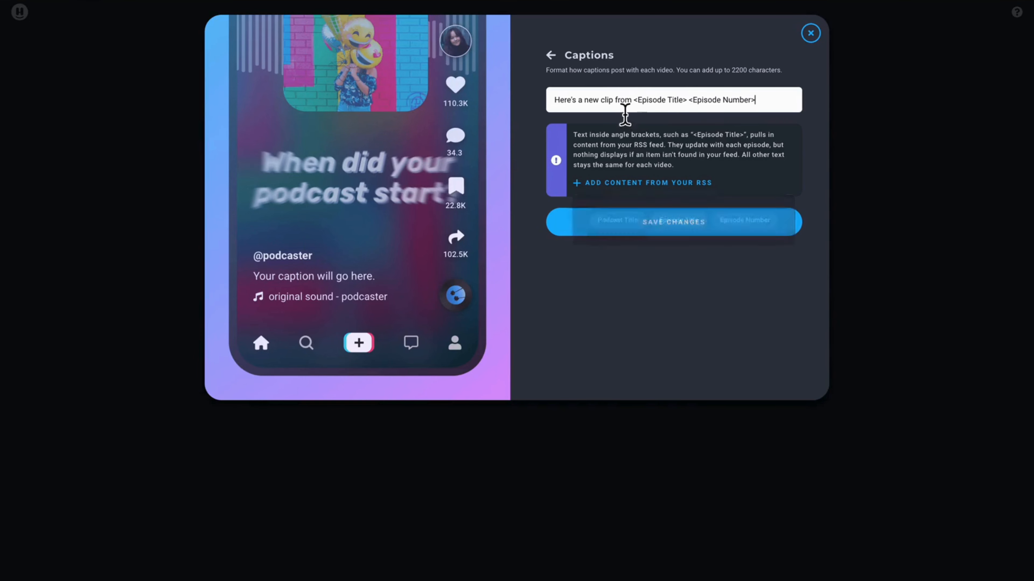
Replace the caption's opening words "Here's a new clip from" with "Clip make with Headliner AI! New episode:".
left_click_drag(632, 101, 555, 102)
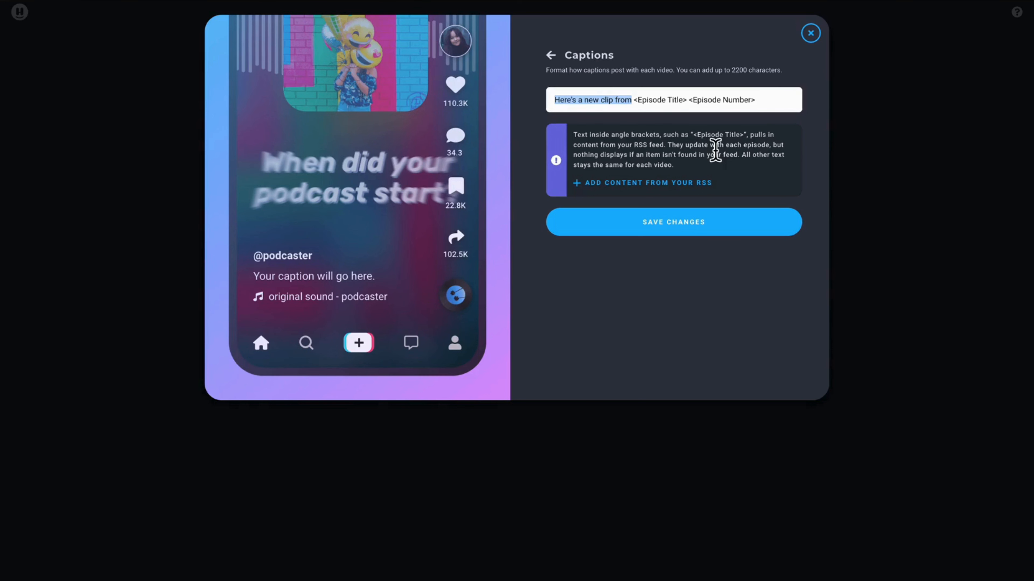
type("Clip make wit")
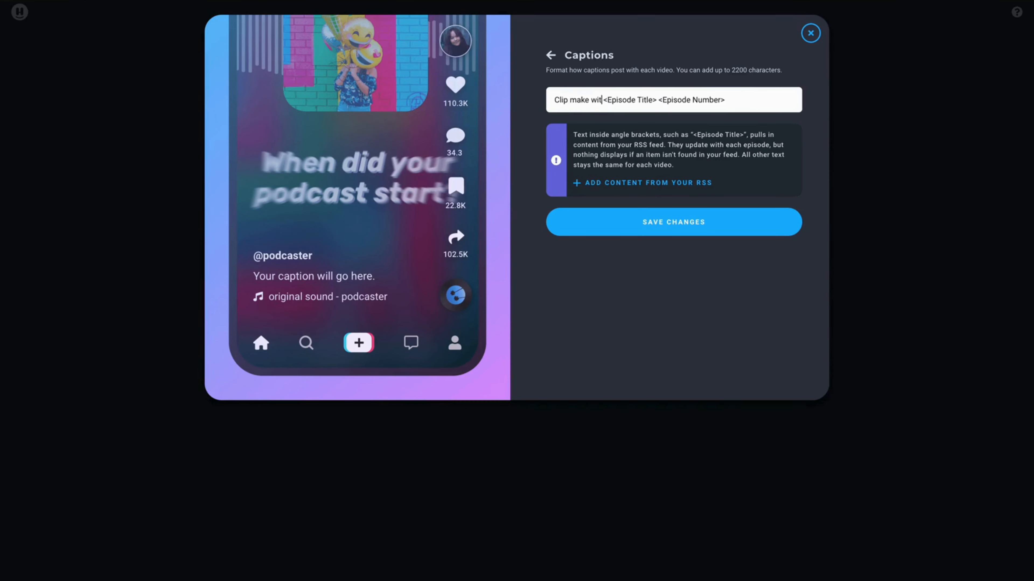
type("h Headliner AI")
key("BackSpace")
type("! New ep")
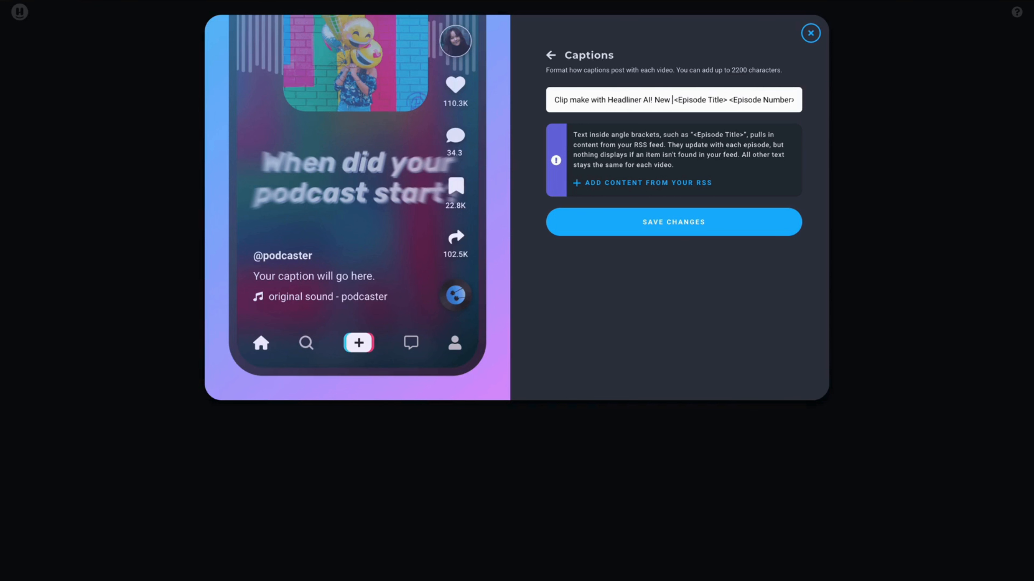
type("isode:")
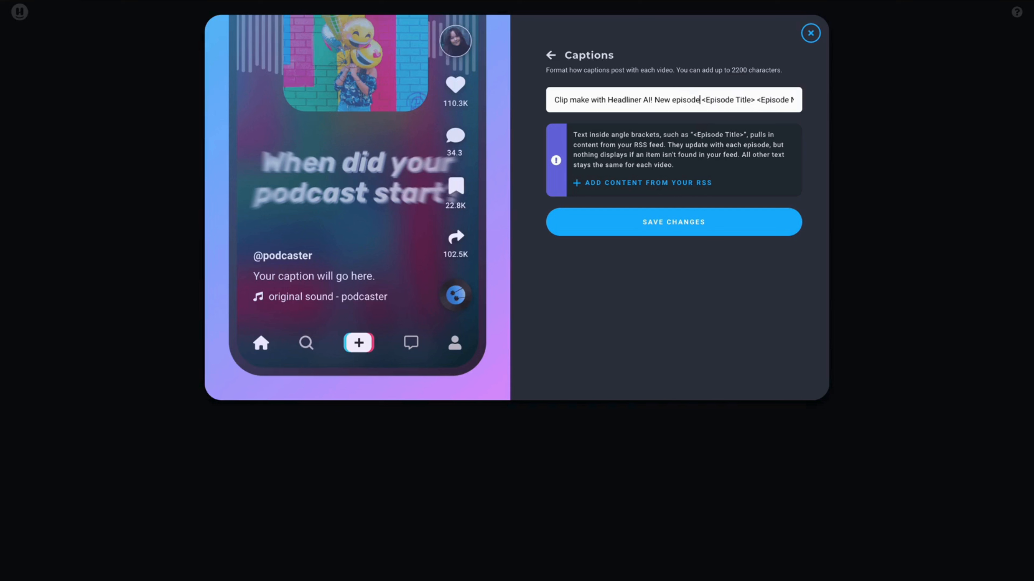
Append "#podcastclips #podcasting #podcastmarketing" after the episode number in the caption and save the caption changes.
key("Right")
key("Right")
key("Right")
key("Right")
key("Right")
key("Right")
key("Right")
key("Right")
key("Right")
key("Right")
key("Right")
key("Right")
key("Right")
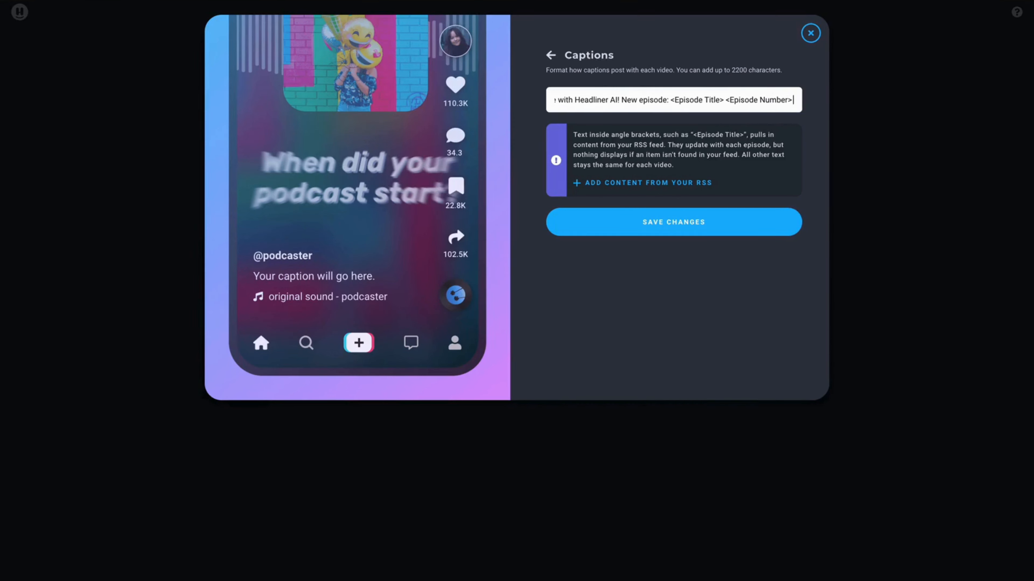
type("#")
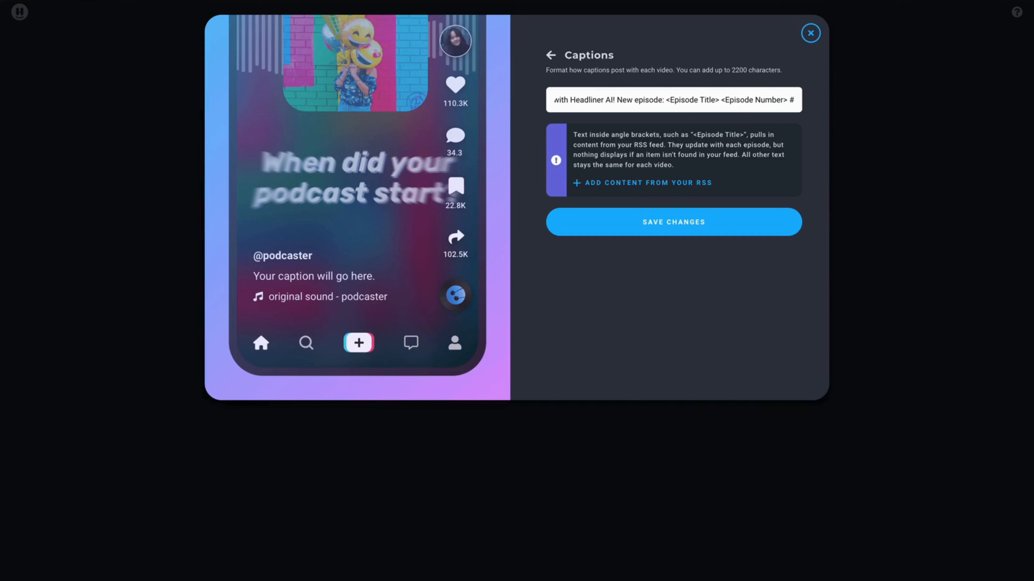
type("podcast")
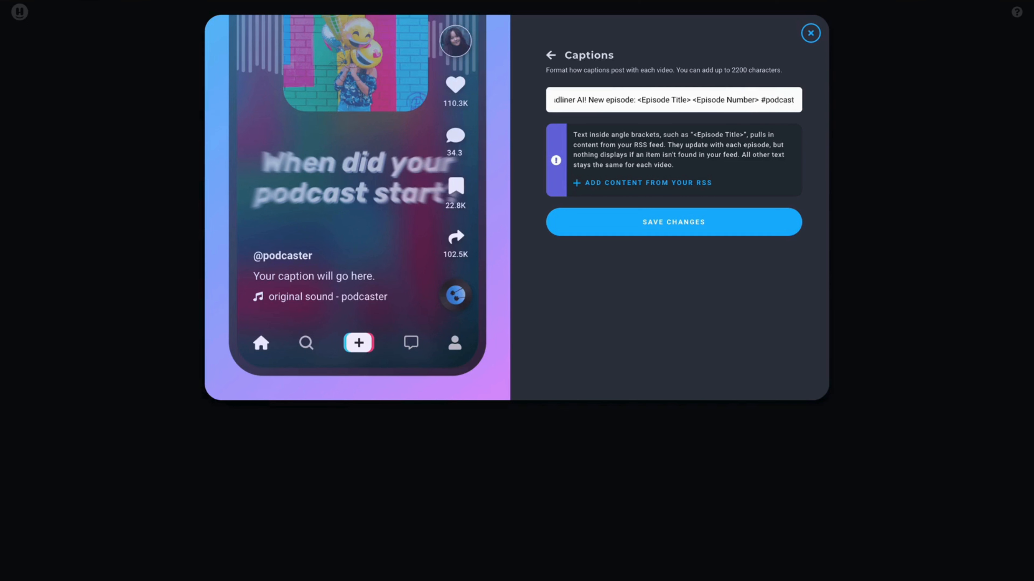
type("clips")
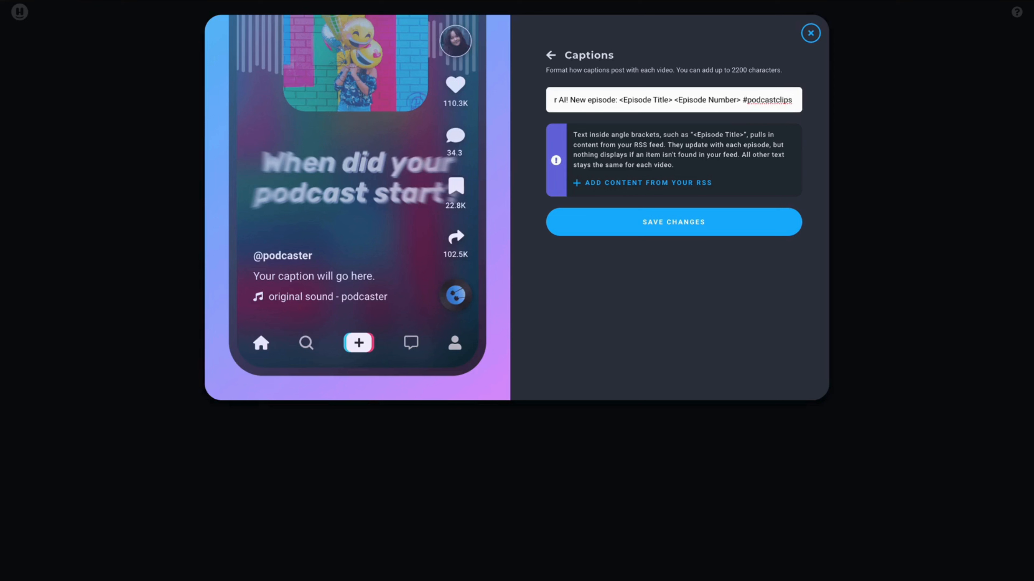
type(" #podcasti")
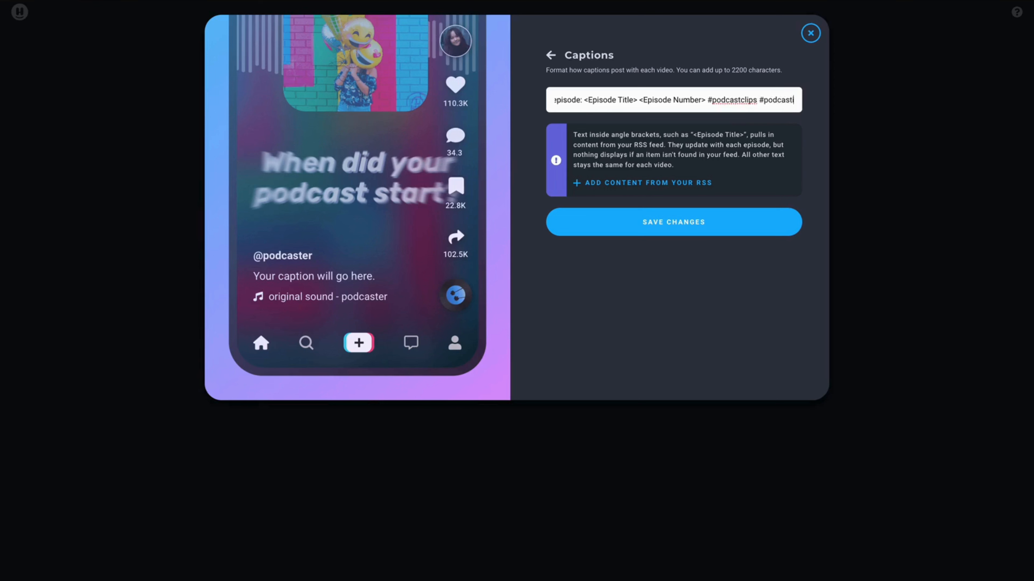
type("ng #podca")
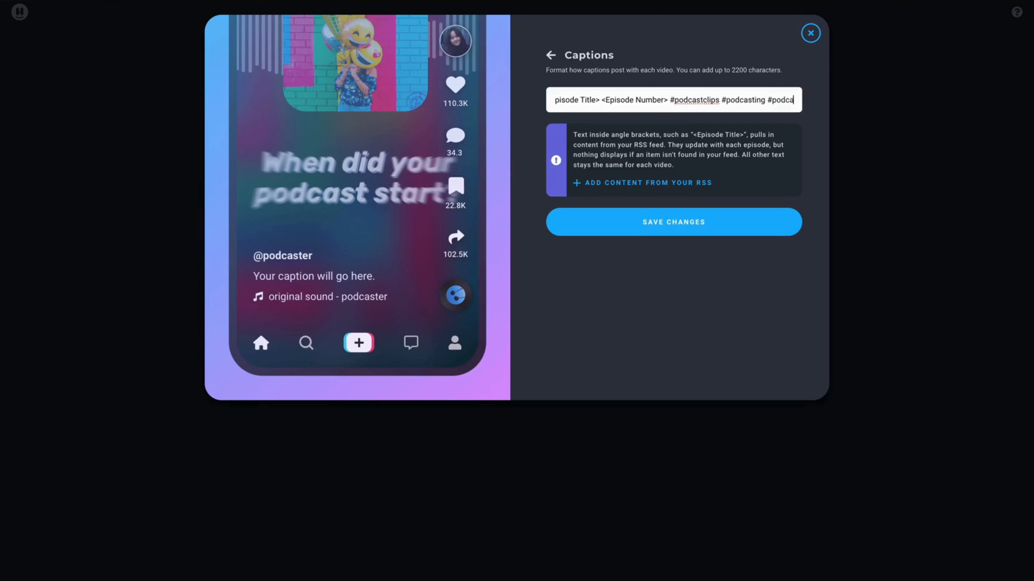
type("stmarketing")
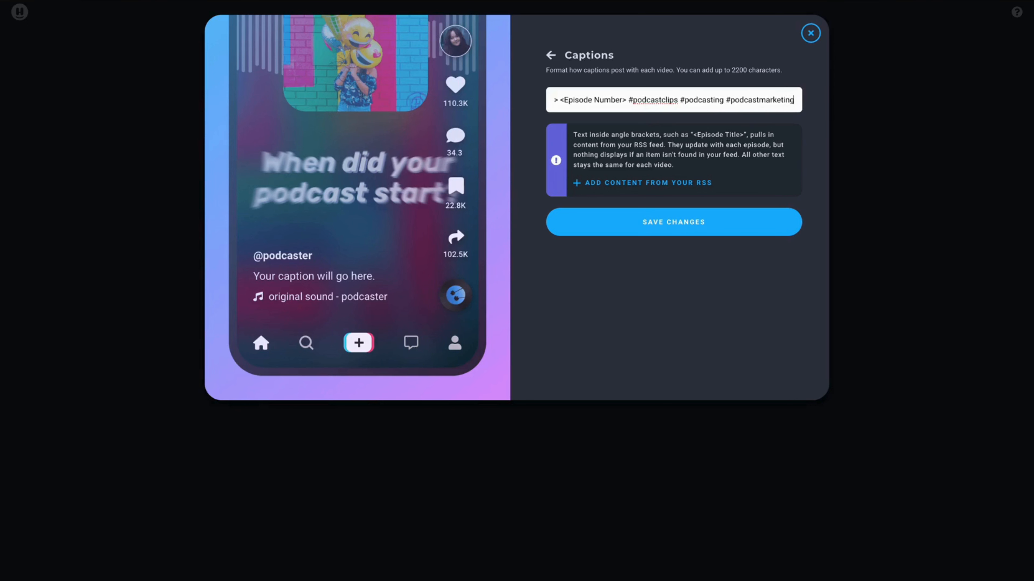
left_click(695, 240)
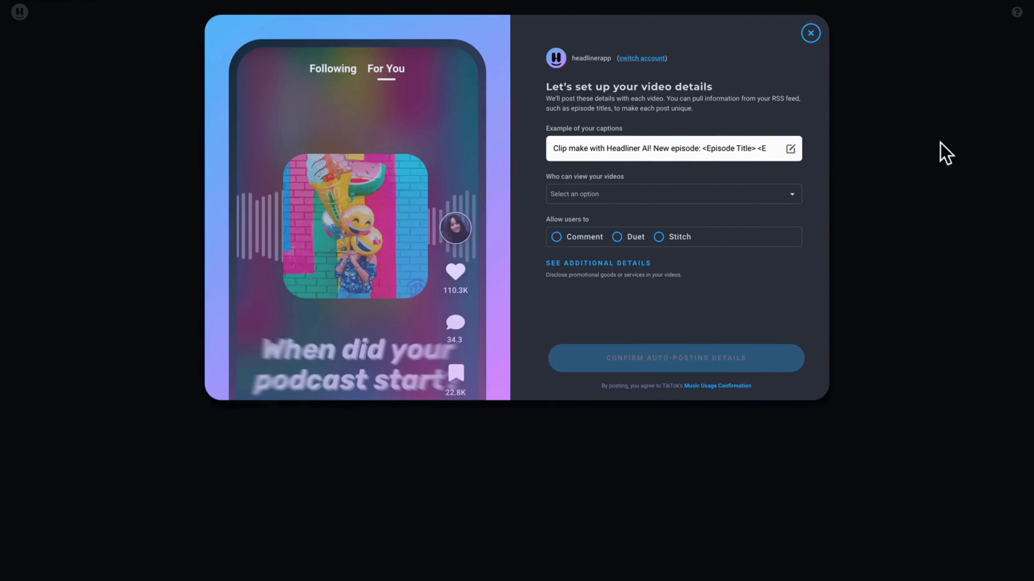
Set who can view the videos to Everyone.
left_click_drag(939, 142, 835, 194)
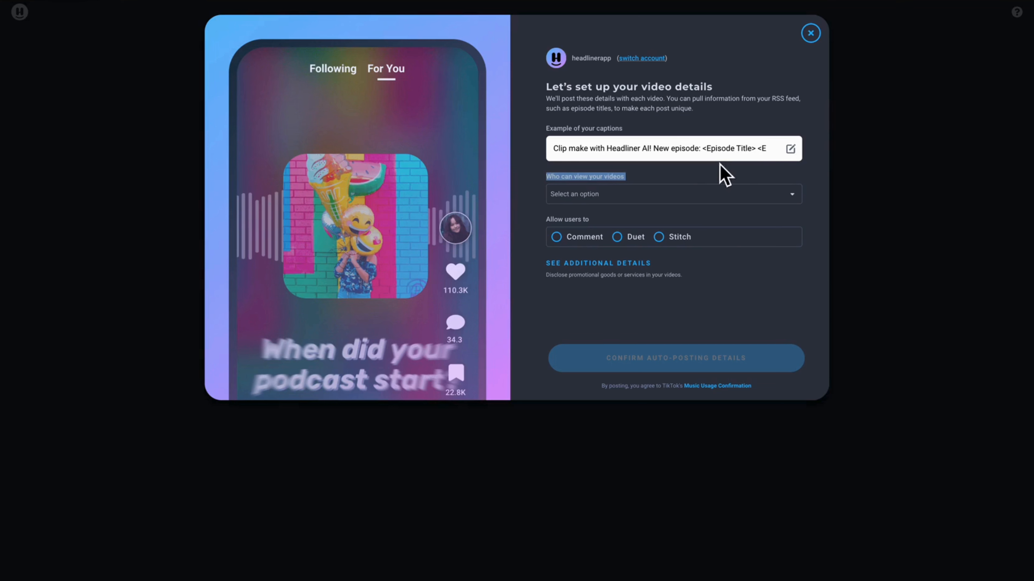
left_click(683, 176)
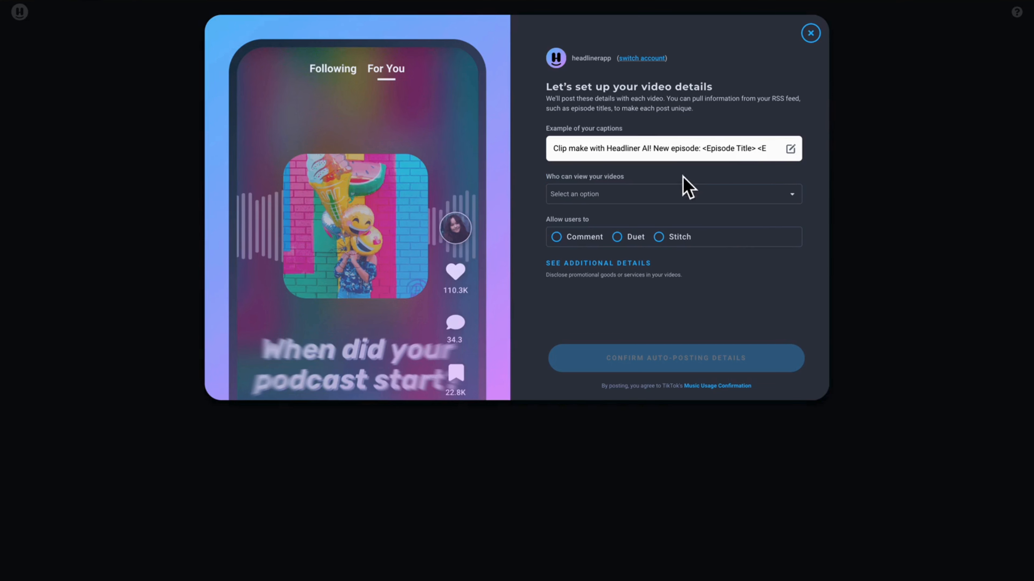
left_click(673, 202)
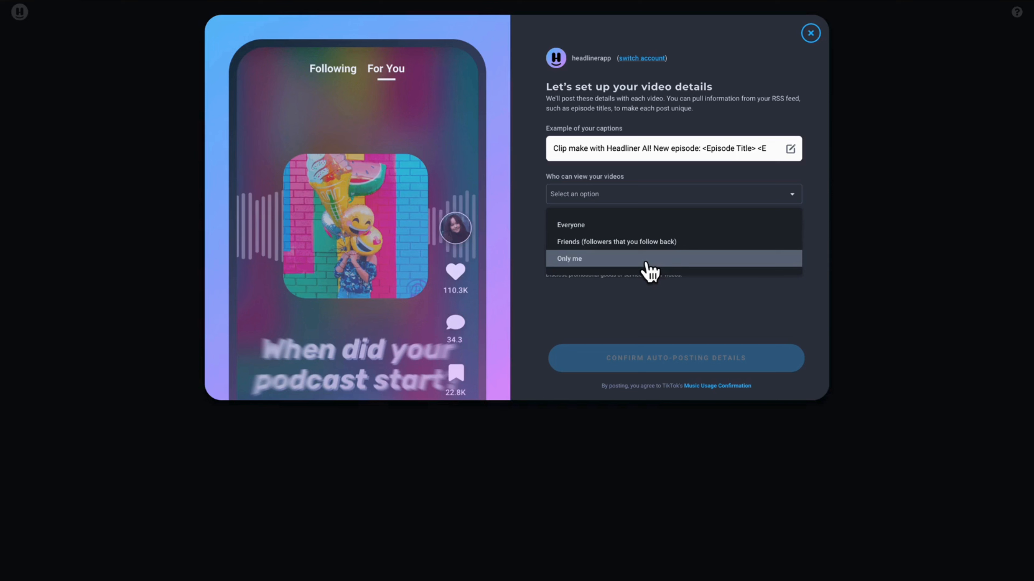
left_click(625, 227)
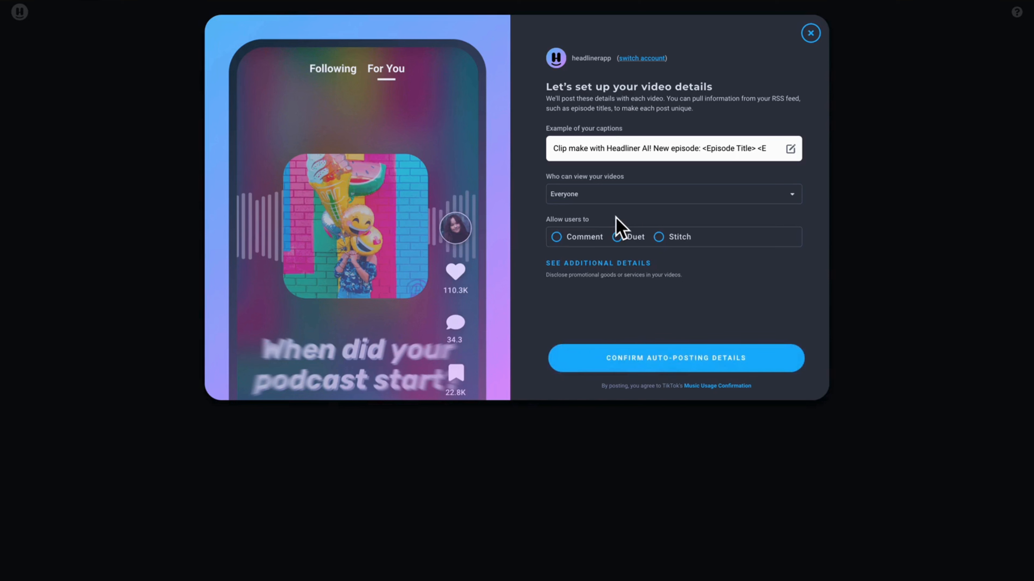
Allow users to Comment, Duet and Stitch on the posted videos.
left_click(570, 246)
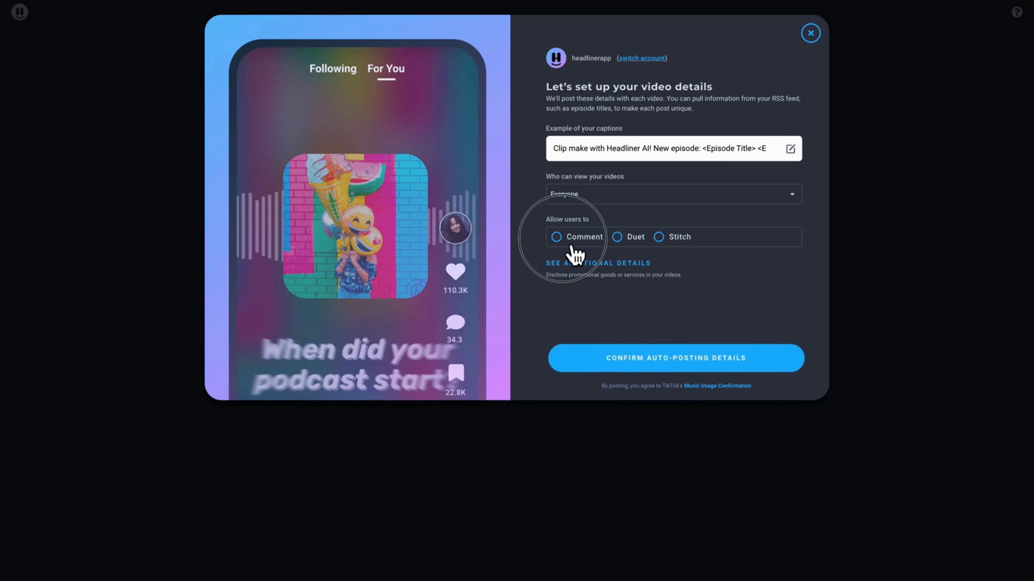
left_click(628, 247)
left_click(680, 247)
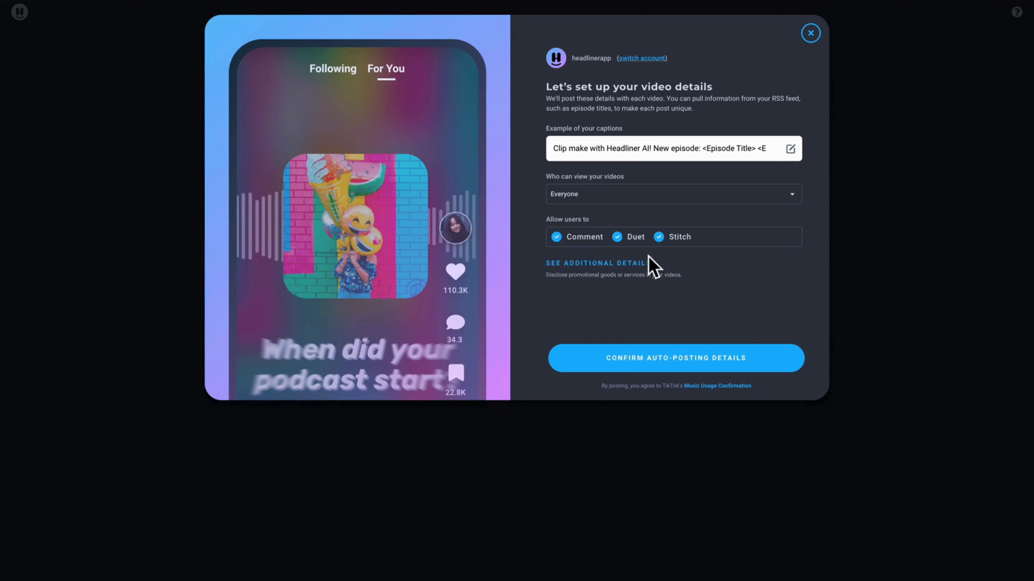
Turn on promotional content disclosure as Your brand, save it and confirm the auto-posting details.
left_click(618, 271)
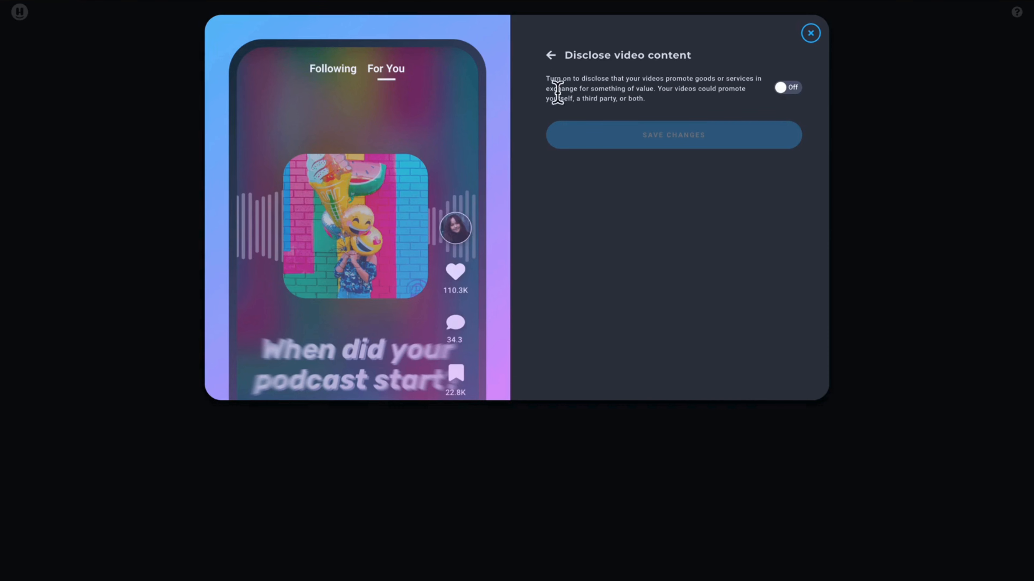
left_click(549, 51)
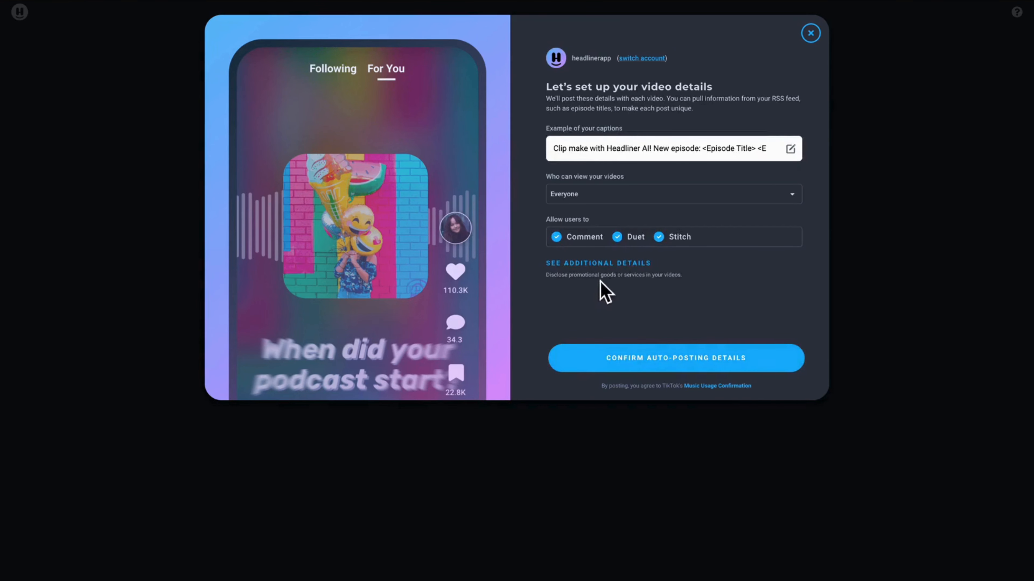
left_click(601, 268)
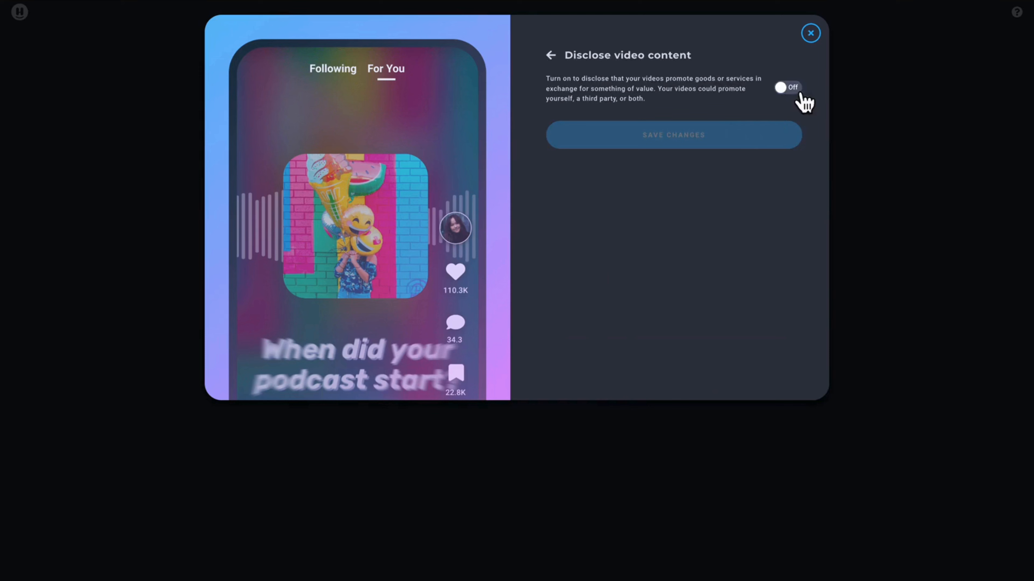
left_click(799, 94)
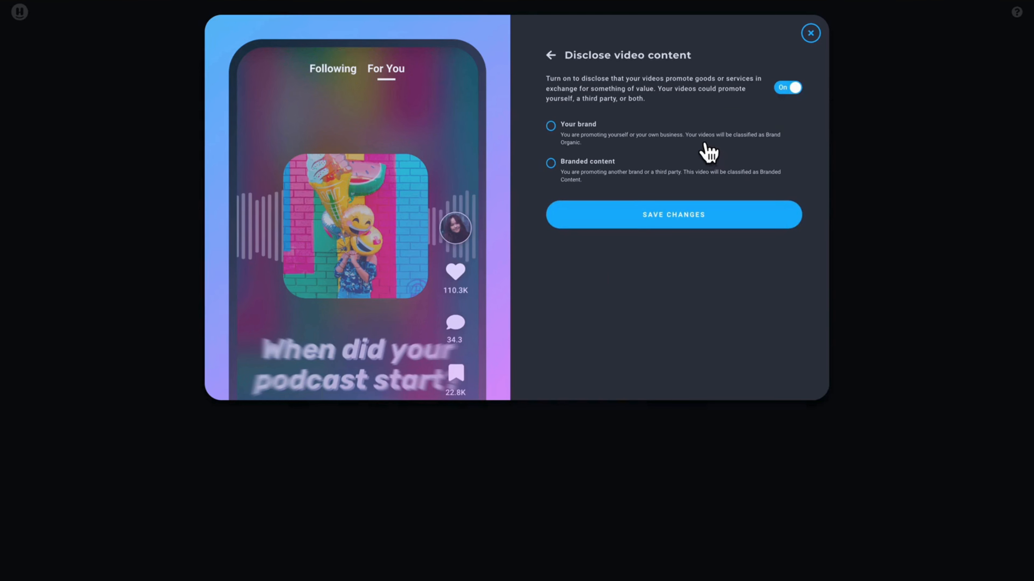
left_click(706, 145)
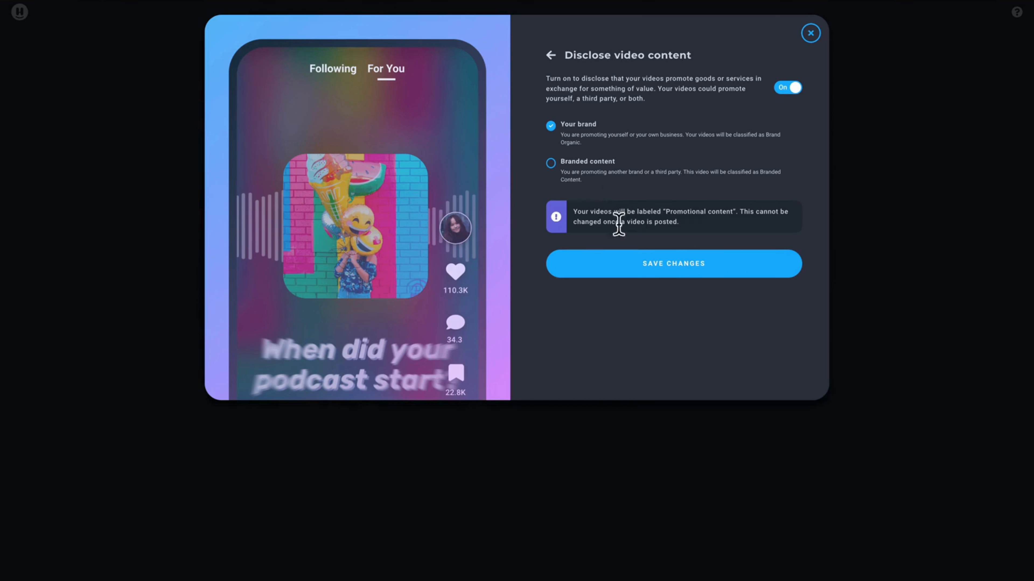
left_click(663, 280)
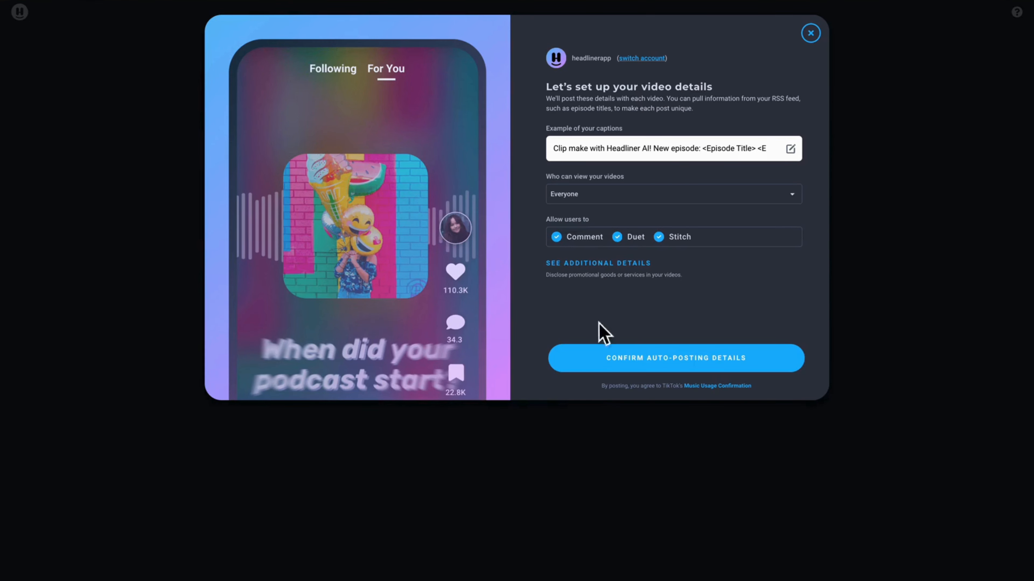
left_click(609, 369)
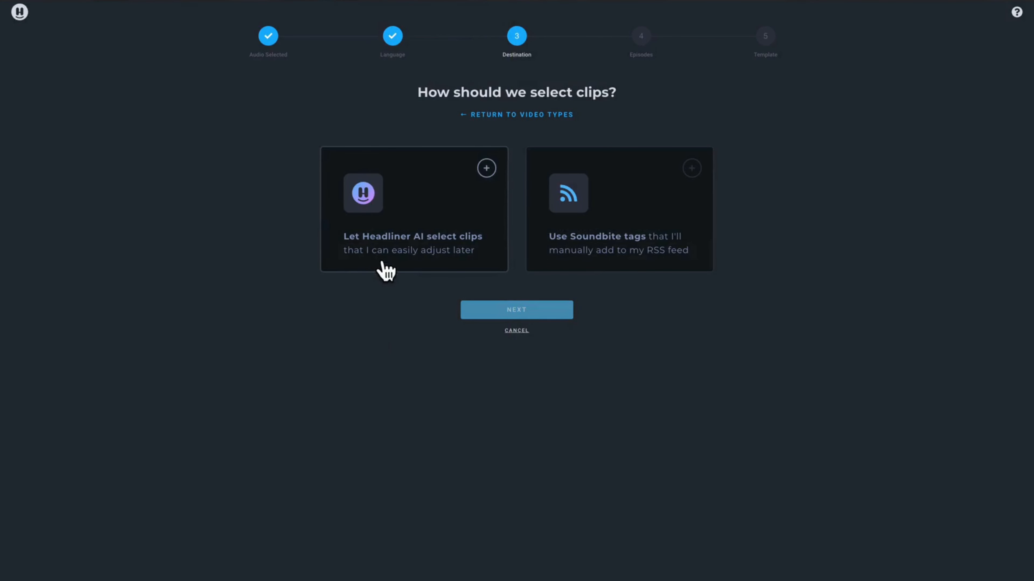
Let Headliner AI select clips from future episodes and choose the black Stella 9:16 template.
left_click(467, 202)
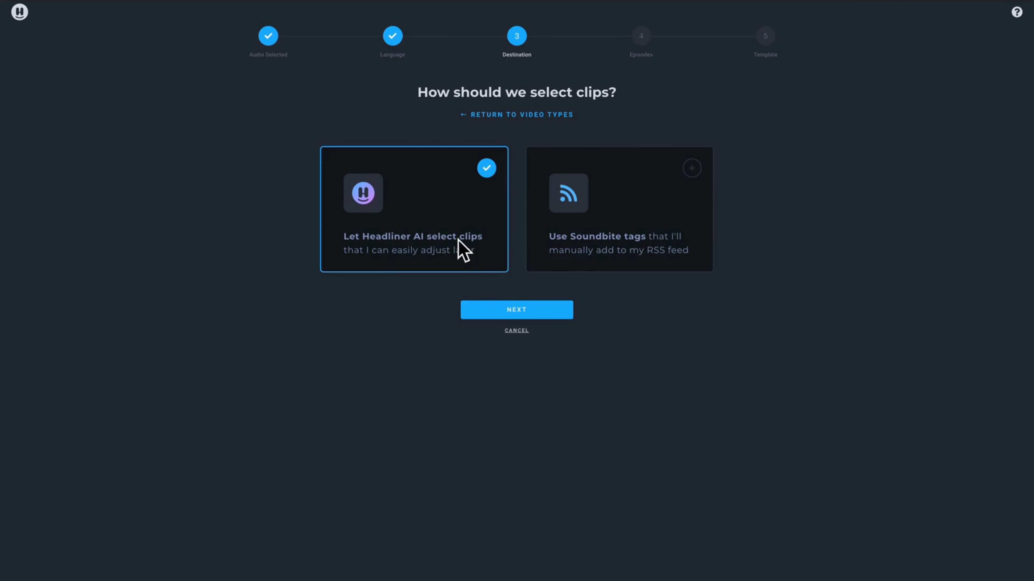
left_click(479, 322)
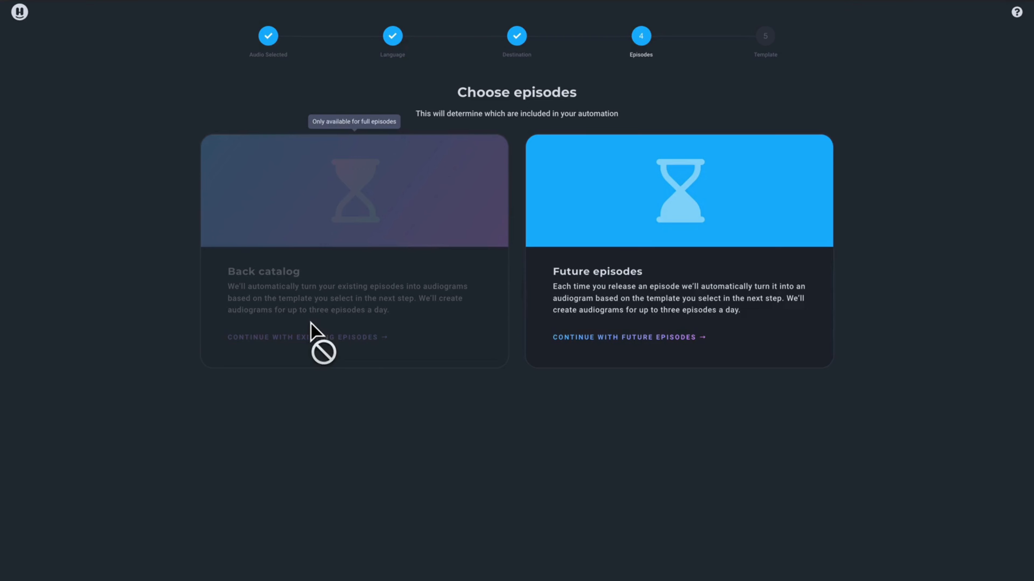
left_click(577, 350)
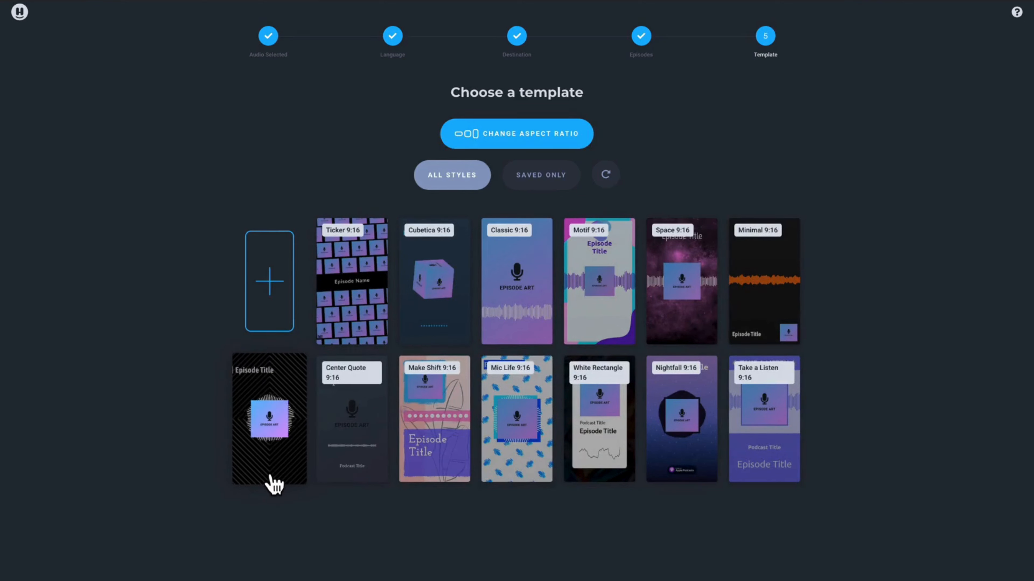
left_click(277, 460)
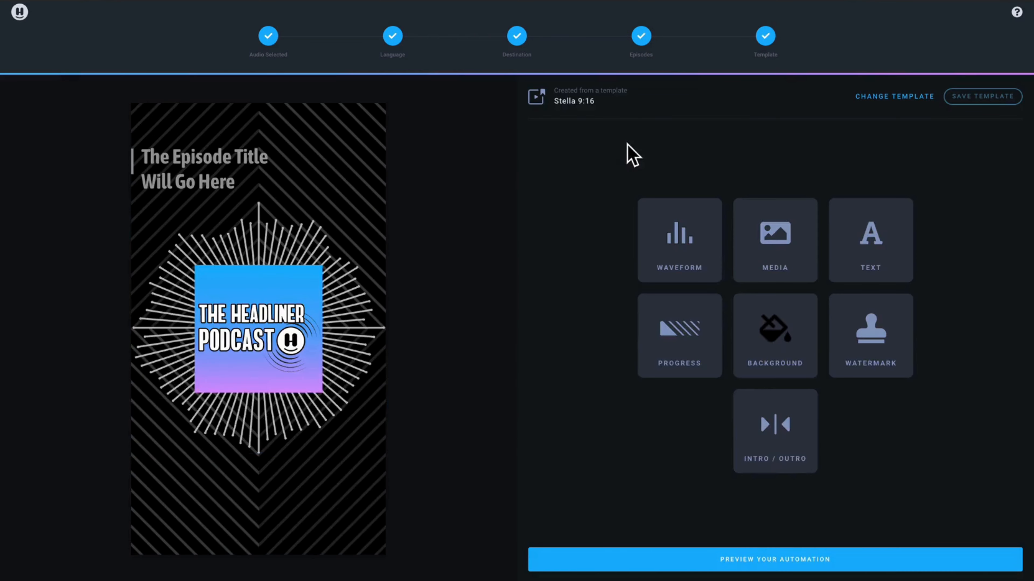
left_click(224, 181)
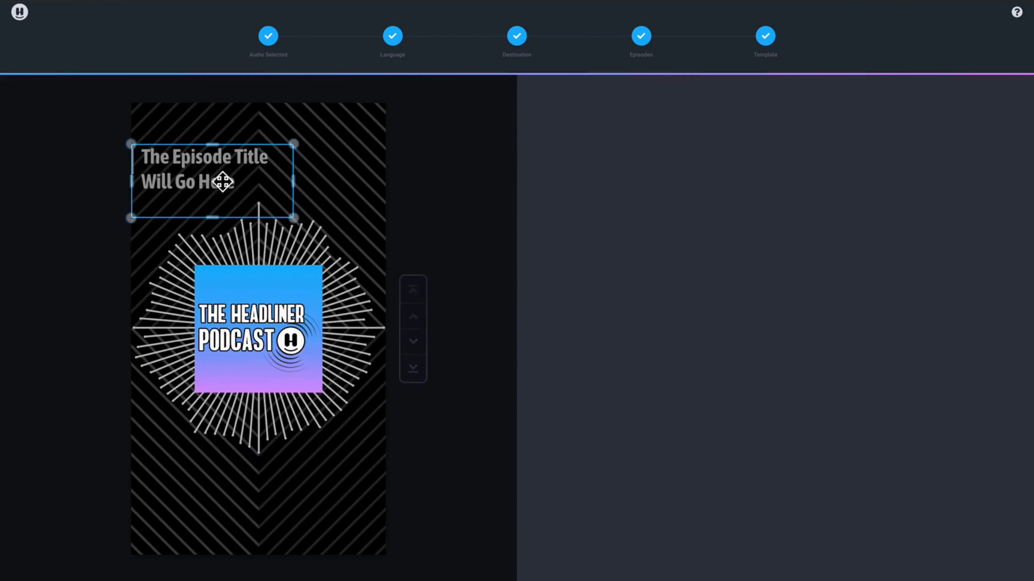
left_click(1012, 95)
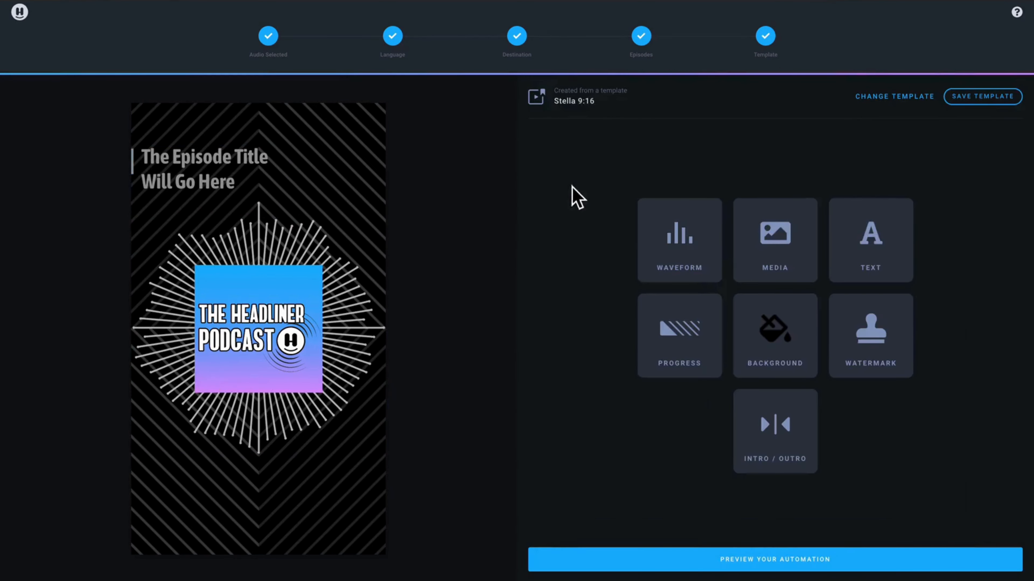
left_click(380, 144)
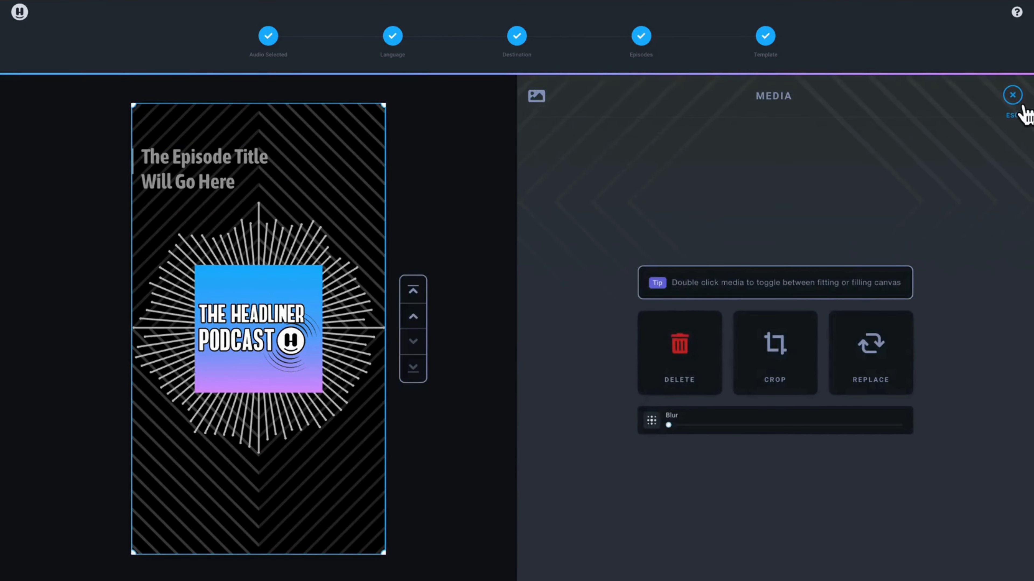
left_click(1013, 100)
Fill the template's background with the blue 88A2FD sampled from the podcast artwork.
left_click(778, 340)
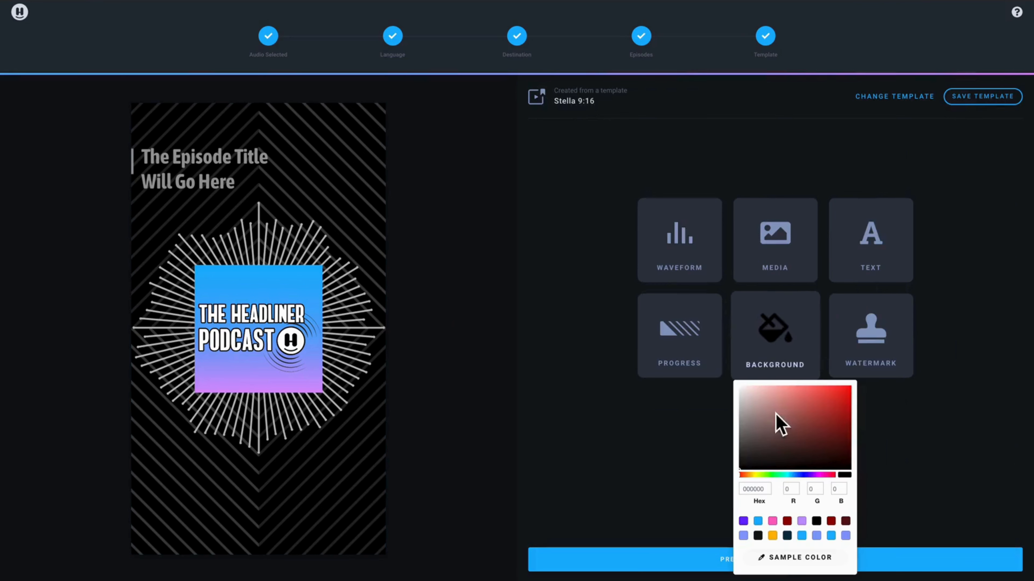
left_click(794, 557)
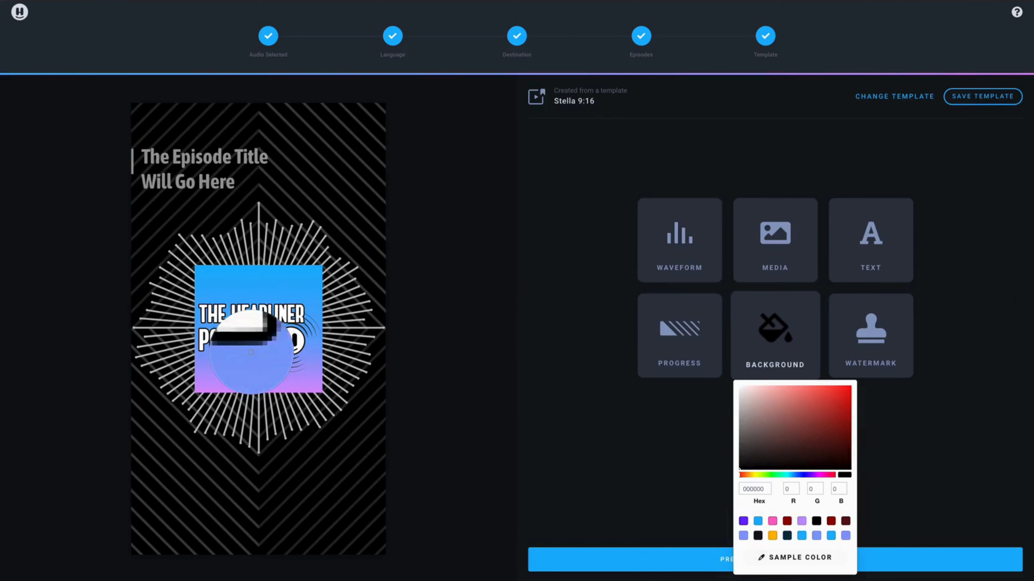
left_click(247, 358)
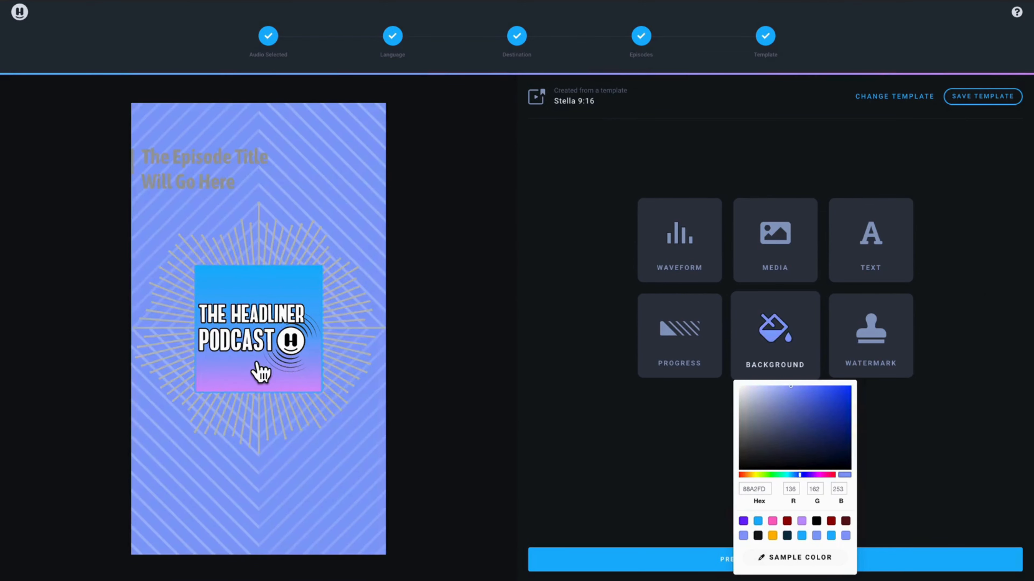
Set the episode title's text color to black and save the text changes.
left_click(177, 179)
left_click(665, 334)
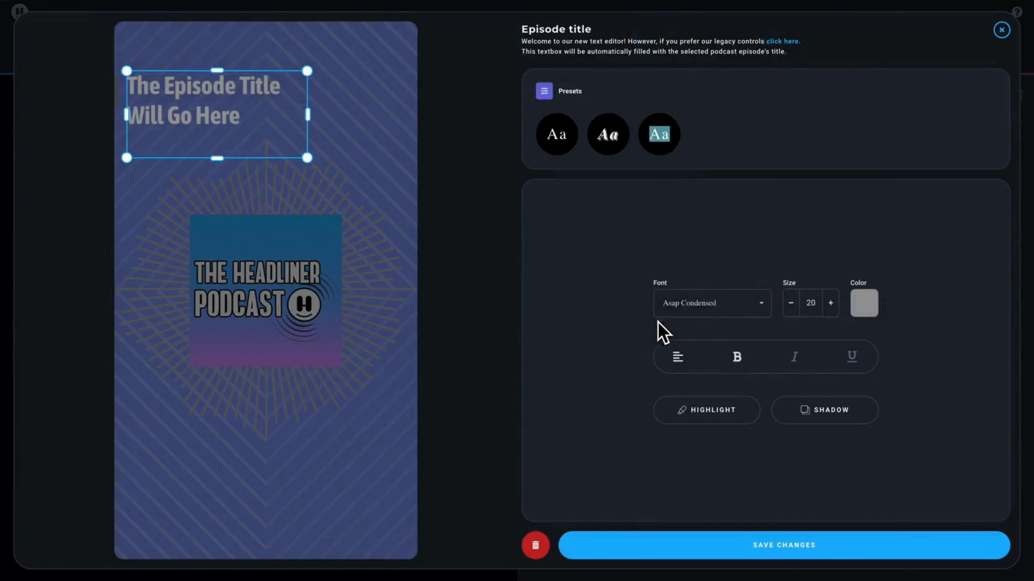
left_click(866, 310)
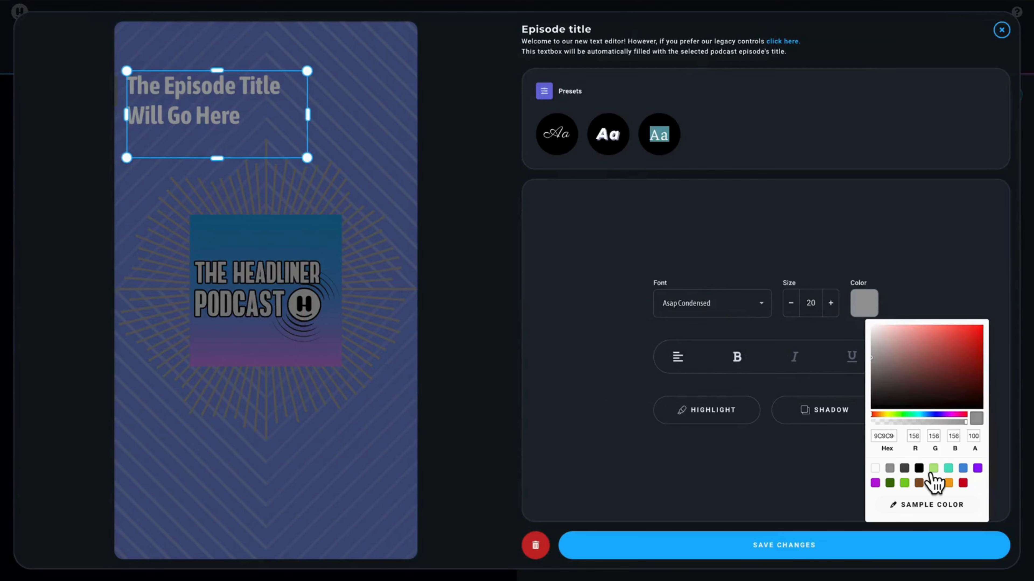
left_click(918, 468)
left_click(698, 551)
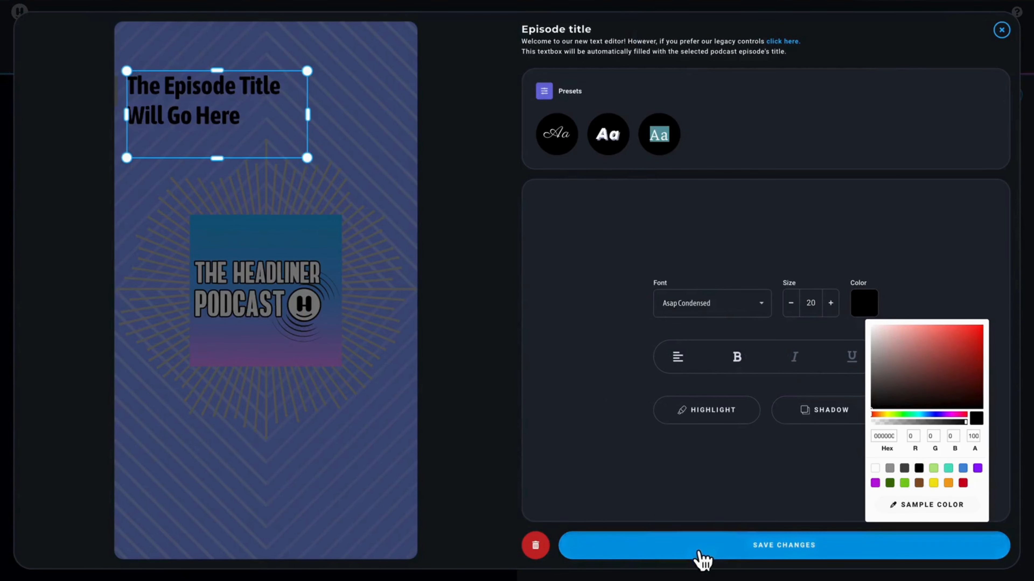
Recolor the circular waveform around the artwork to the near-black swatch 14191E.
left_click(357, 321)
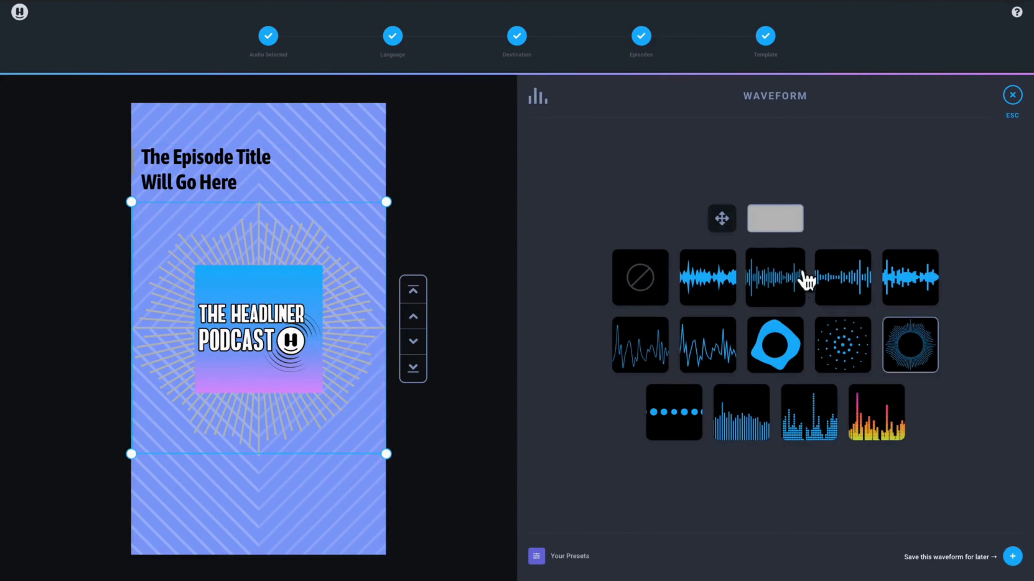
left_click(787, 228)
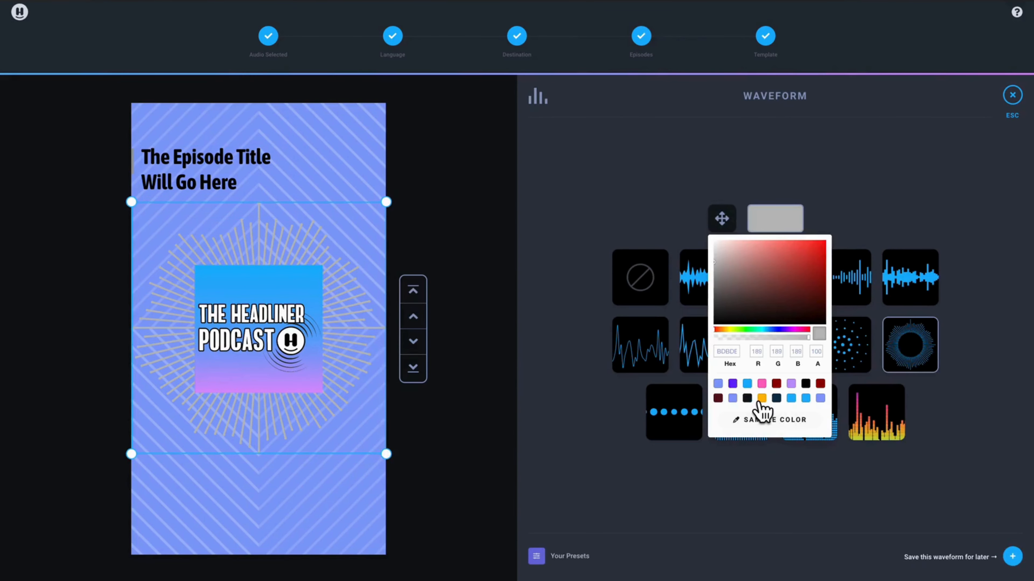
left_click(746, 398)
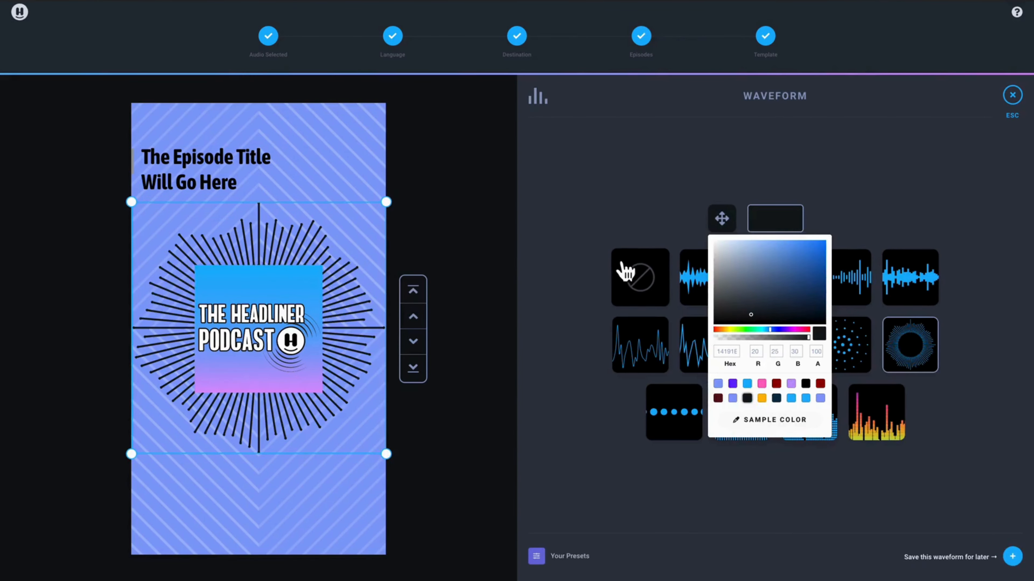
left_click(878, 109)
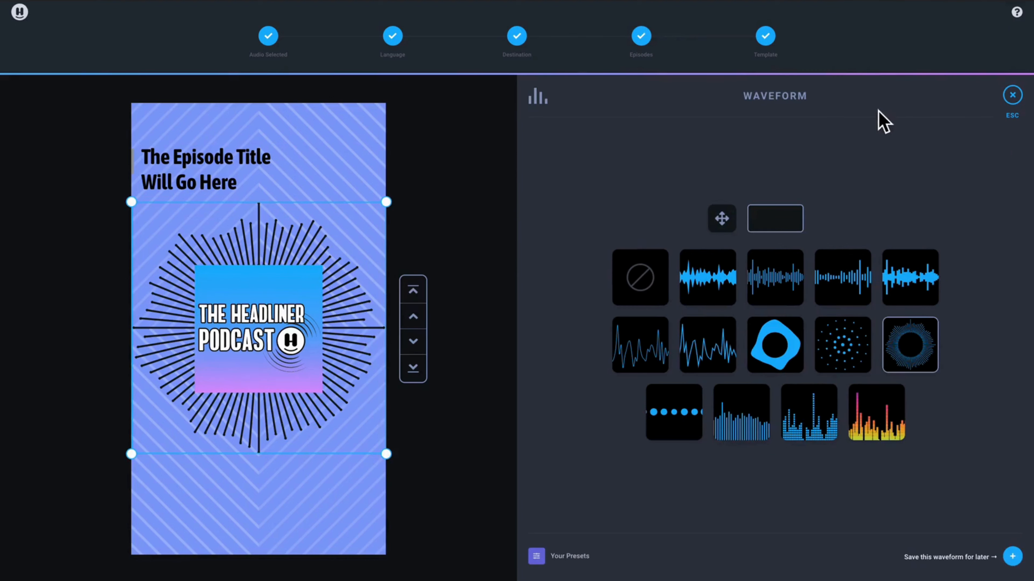
left_click(1024, 107)
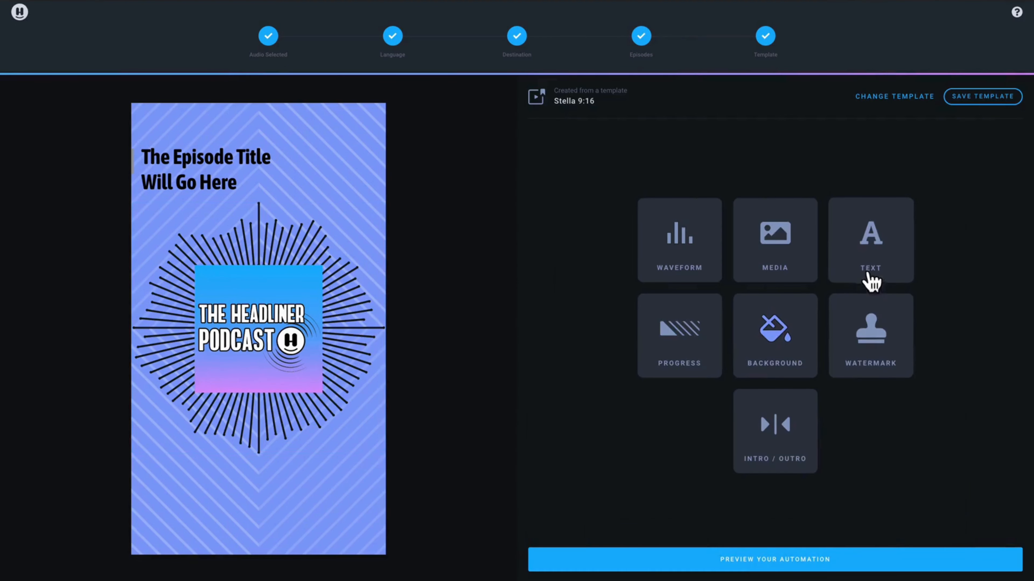
Add a full-width block progress bar along the video's lower edge and generate the automation preview.
left_click(691, 360)
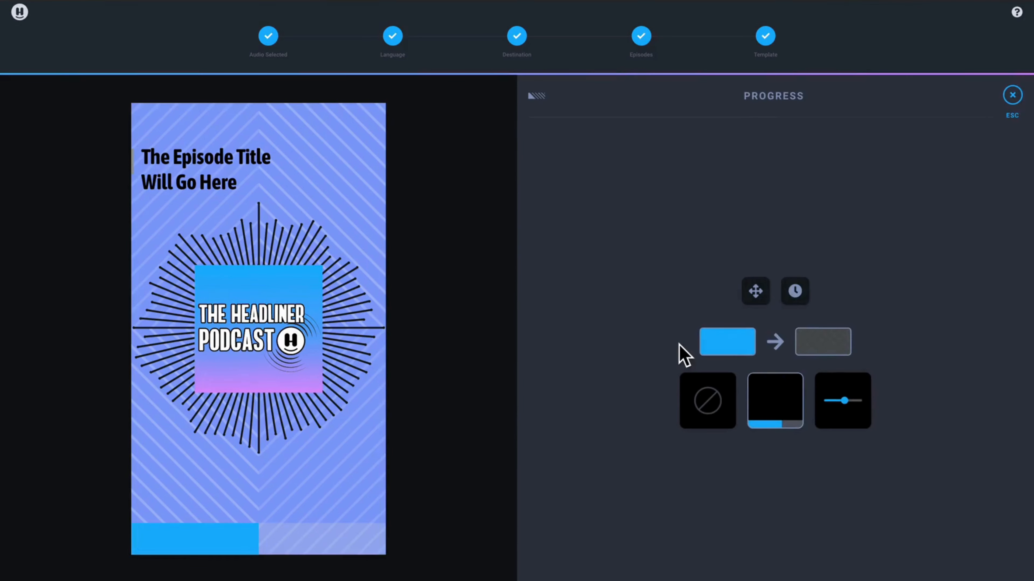
left_click(1020, 102)
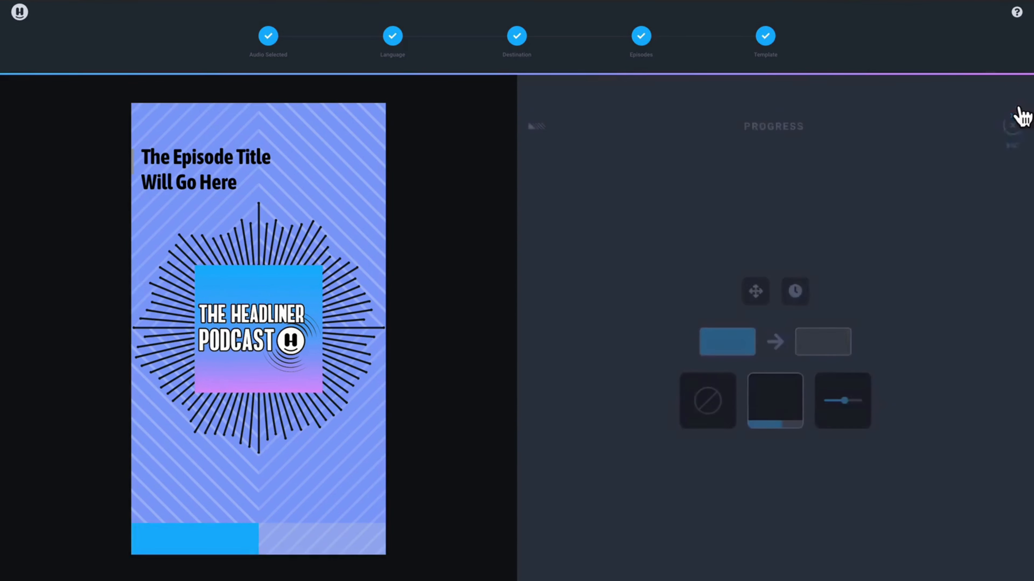
left_click(717, 567)
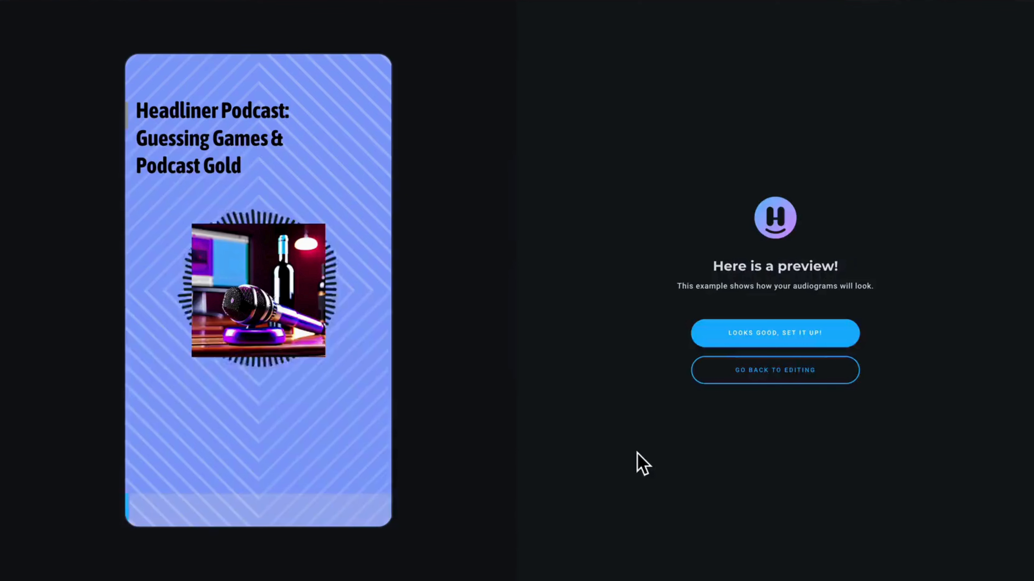
Toggle the preview's sound and approve the design to set up the automation.
mouse_move(318, 336)
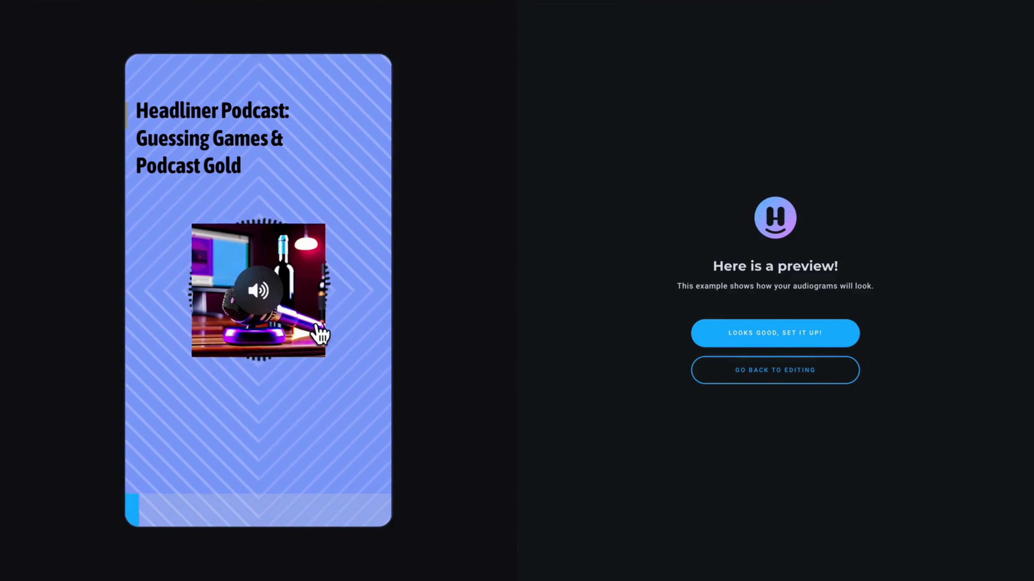
left_click(317, 326)
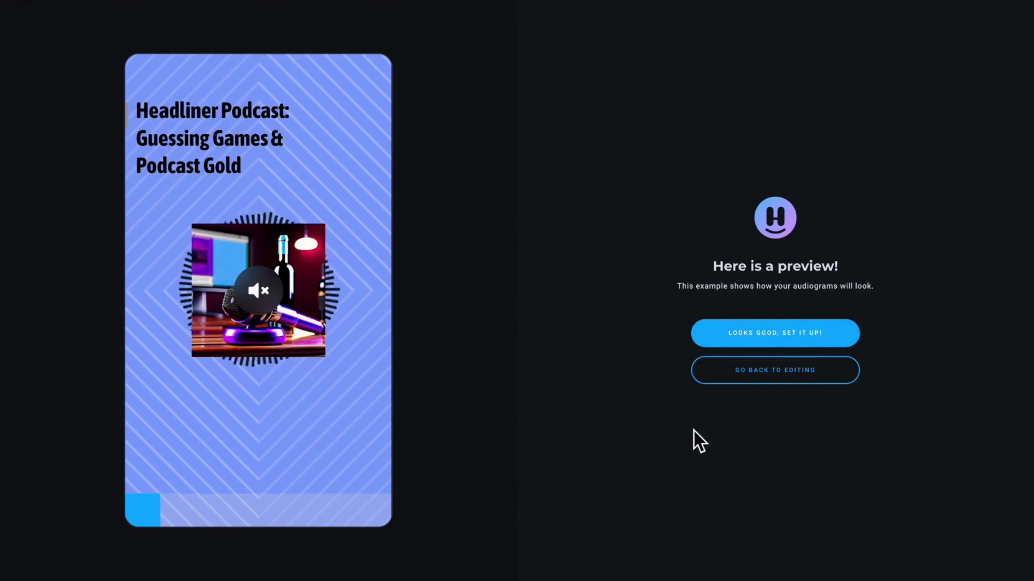
left_click(800, 346)
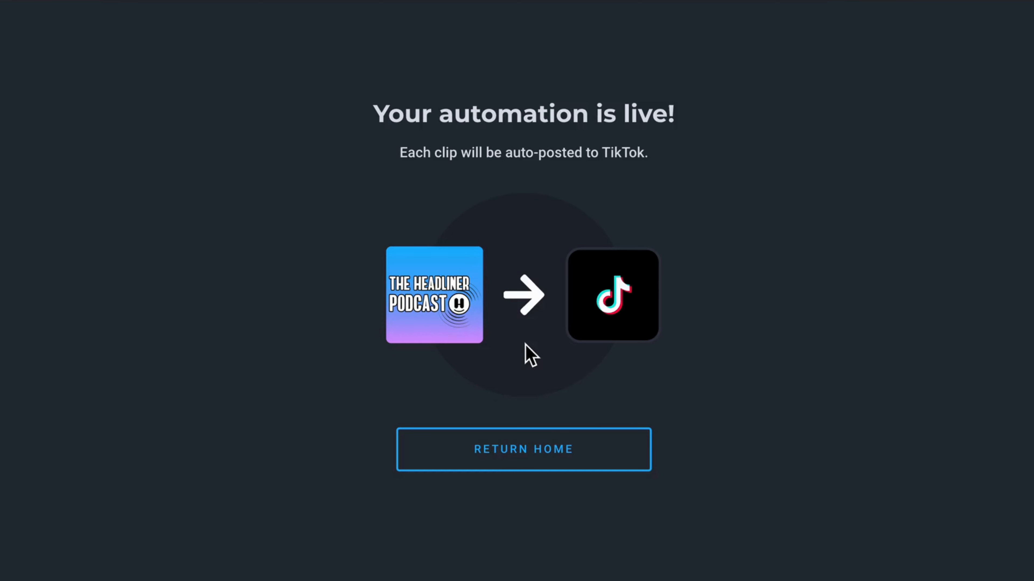
Return home to view The Headliner Podcast's list of automations and go back to the creation page.
left_click(521, 455)
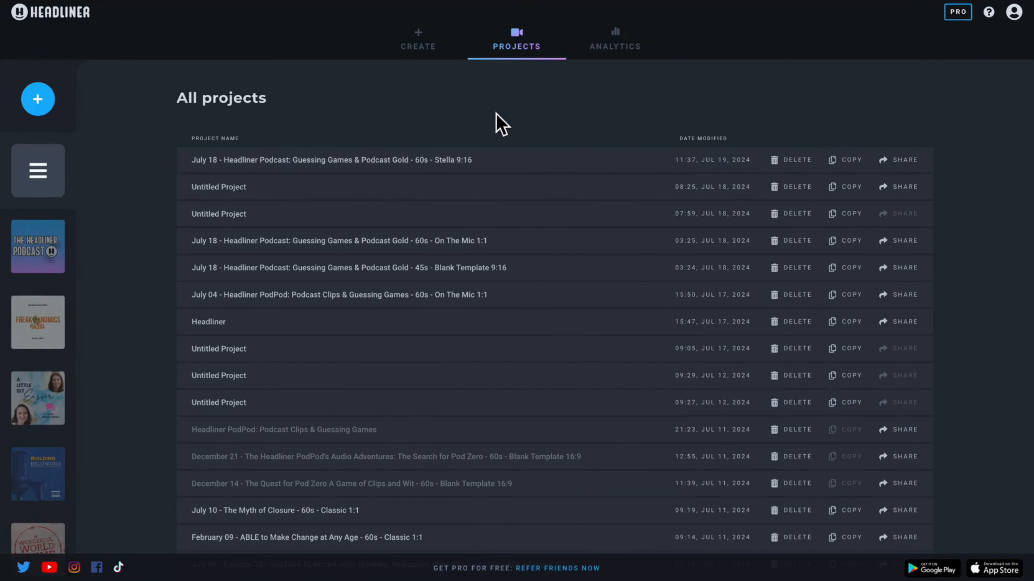
left_click(55, 244)
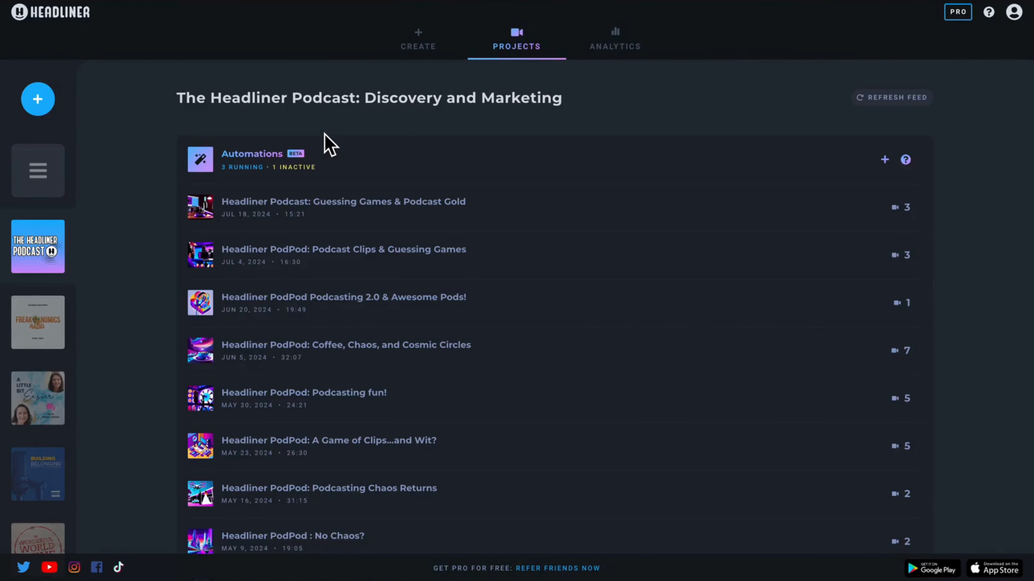
left_click(355, 179)
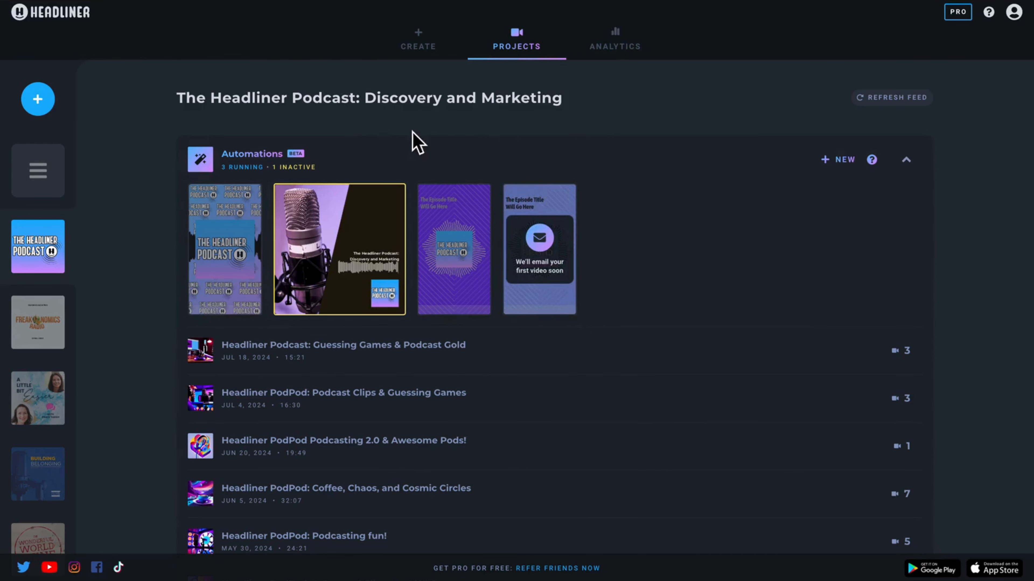
left_click(422, 53)
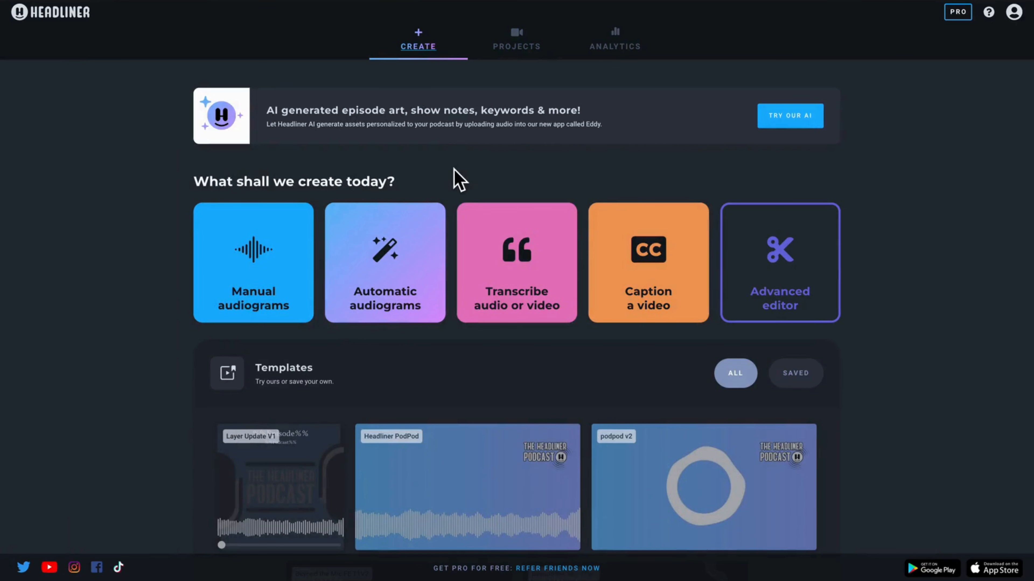